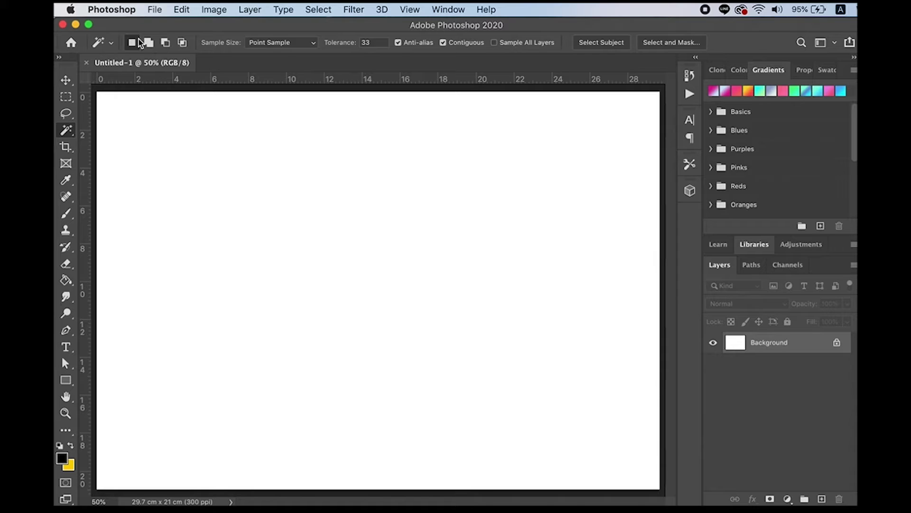
Switch from the Magic Wand tool to the Move tool.
{"action": "left_click", "coordinate": [68, 86]}
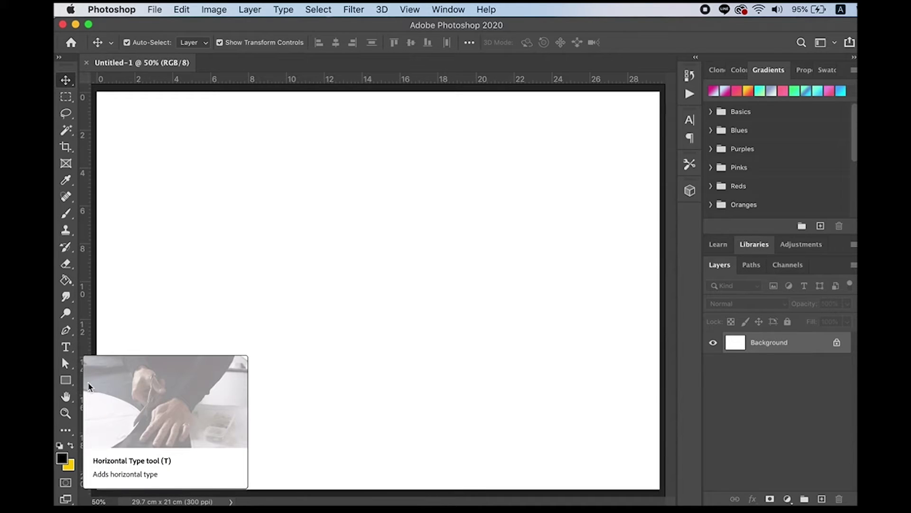
Choose the Horizontal Type Tool, not the Type Mask tool, with Hiragino Kaku Gothic Std W8 at 24.88 pt.
{"action": "left_click", "coordinate": [66, 350]}
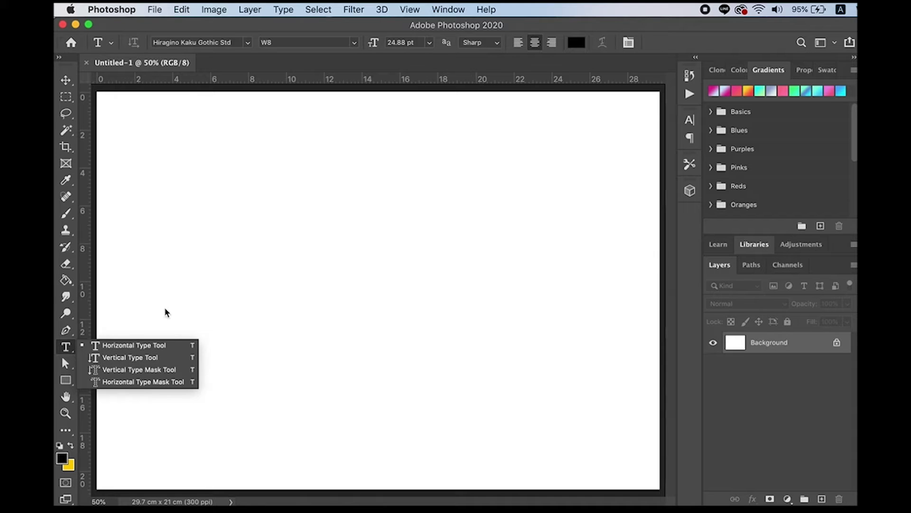
{"action": "left_click", "coordinate": [143, 381]}
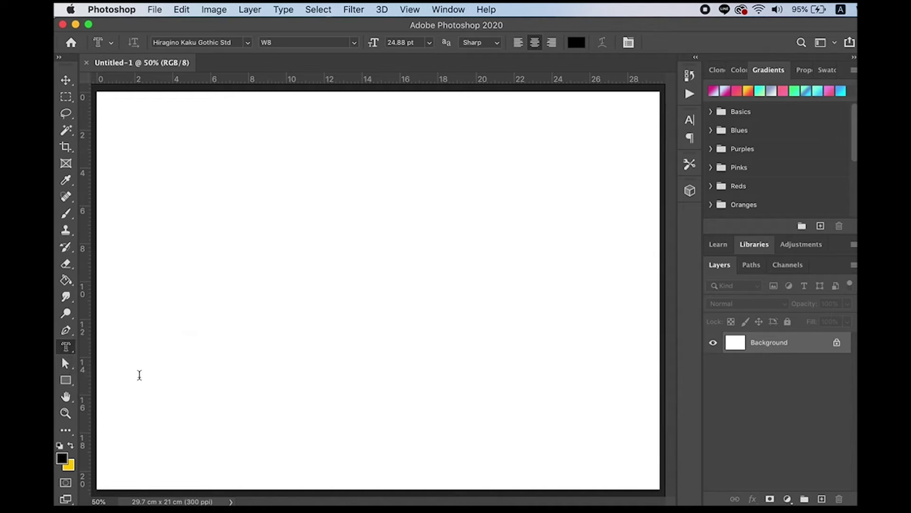
{"action": "right_click", "coordinate": [66, 347]}
{"action": "left_click", "coordinate": [109, 346]}
{"action": "right_click", "coordinate": [67, 354]}
{"action": "left_click", "coordinate": [68, 356]}
Add a 'Lorem Ipsum' text layer near the upper left and nudge it slightly upward.
{"action": "left_click", "coordinate": [195, 188]}
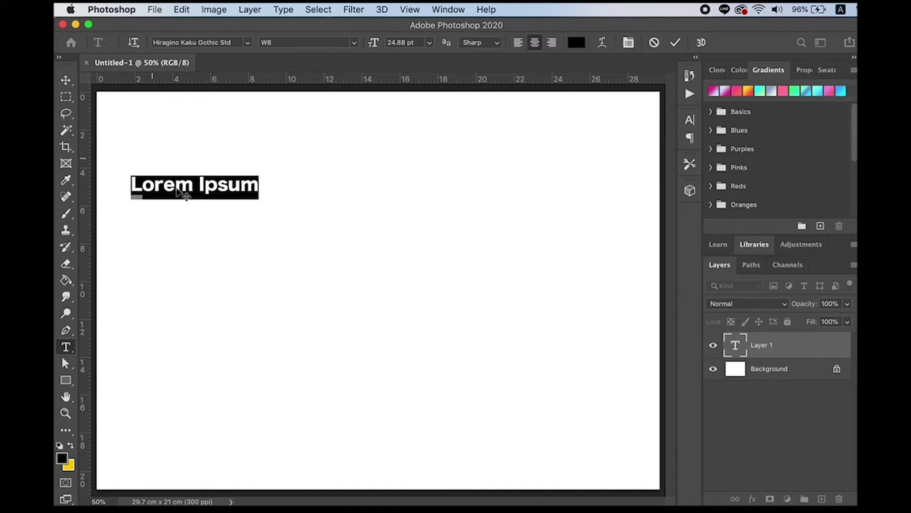
{"action": "left_click", "coordinate": [69, 83]}
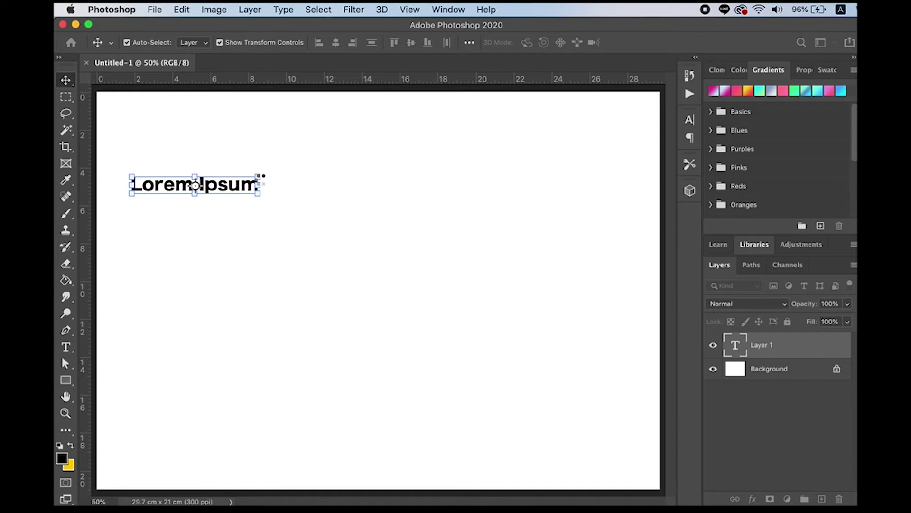
{"action": "left_click", "coordinate": [266, 184]}
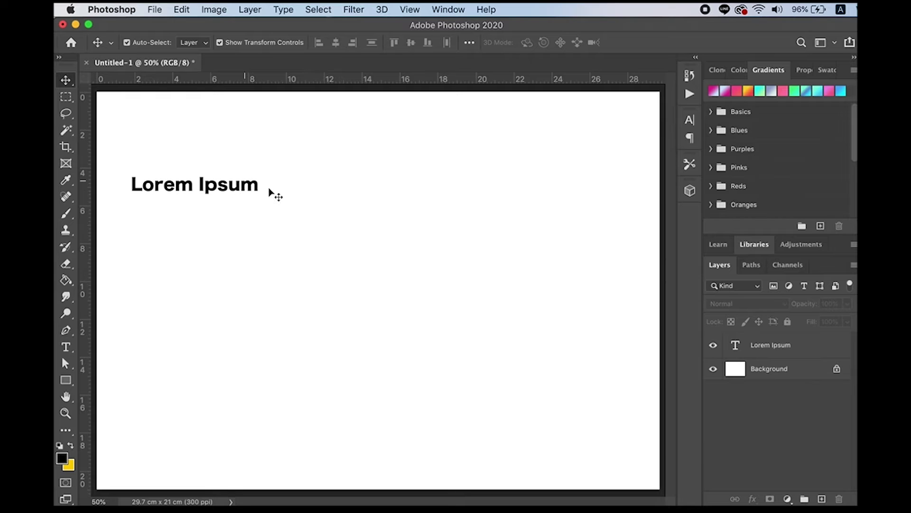
{"action": "left_click", "coordinate": [271, 191]}
{"action": "left_click_drag", "start_coordinate": [159, 177], "coordinate": [159, 169]}
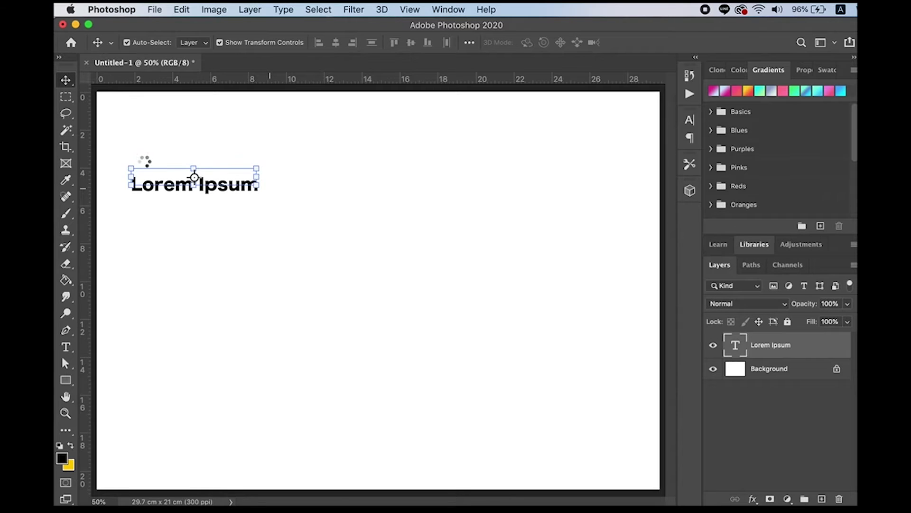
{"action": "double_click", "coordinate": [167, 179]}
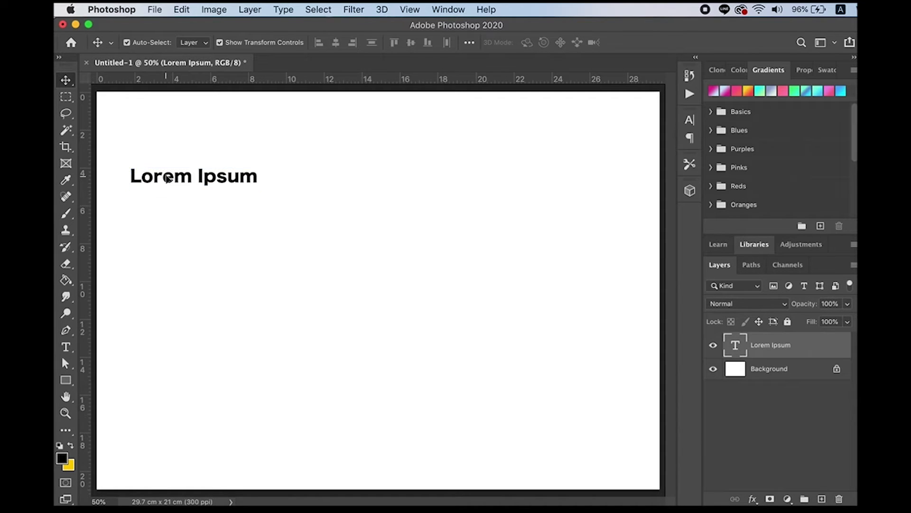
Select all the Lorem Ipsum text and type 'aiueo', deleting the unwanted katakana result.
{"action": "triple_click", "coordinate": [218, 172]}
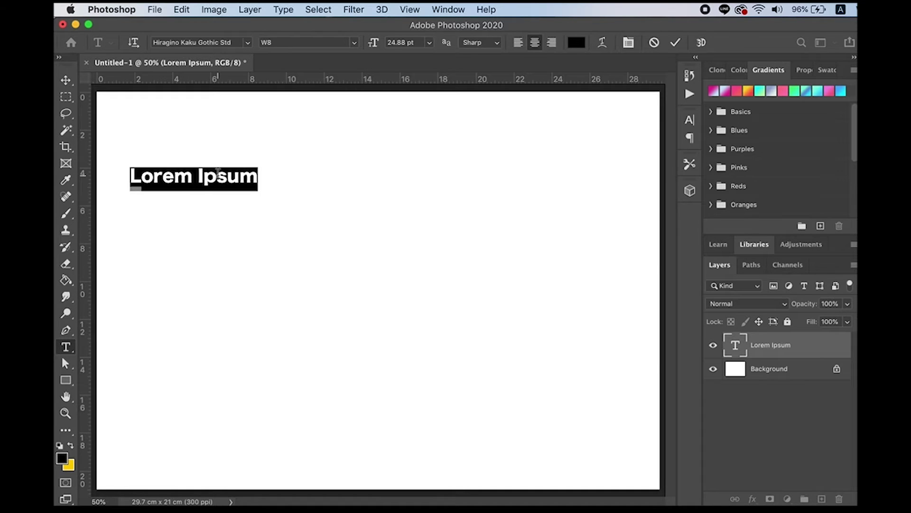
{"action": "left_click", "coordinate": [216, 176]}
{"action": "left_click_drag", "start_coordinate": [131, 178], "coordinate": [276, 179]}
{"action": "type", "text": "a"}
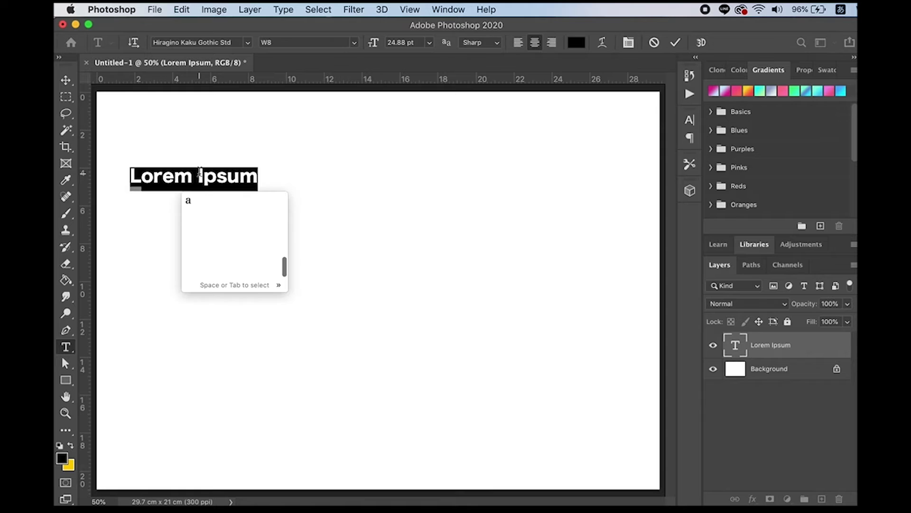
{"action": "type", "text": "iueo"}
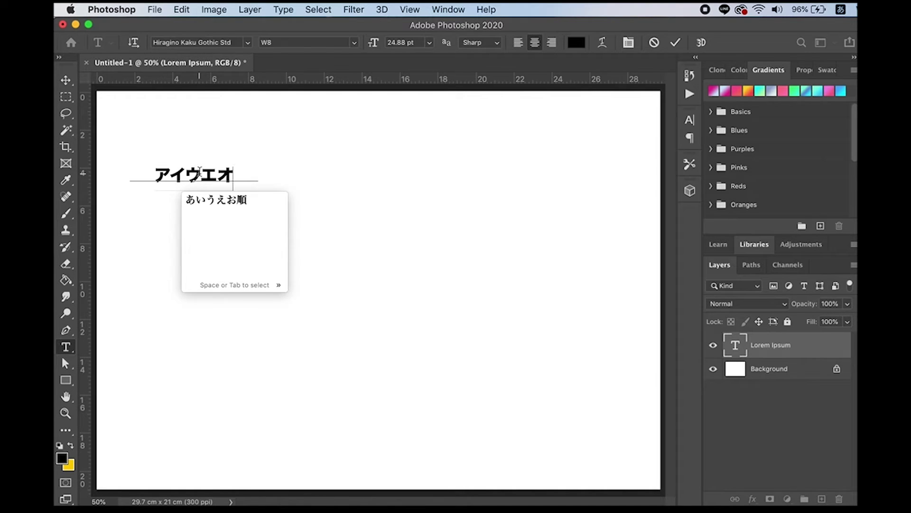
{"action": "key", "text": "Return"}
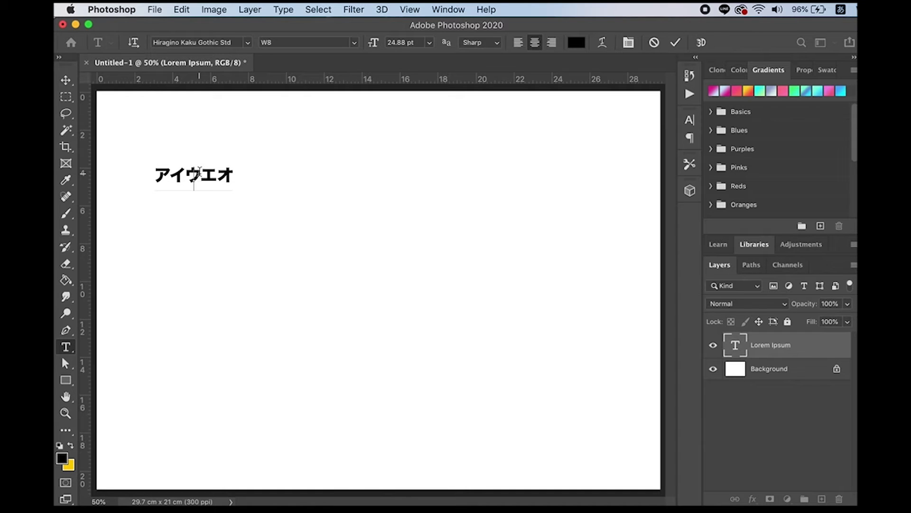
{"action": "key", "text": "BackSpace"}
Enter あいうえお in hiragana, trim the stray characters, and commit the text.
{"action": "type", "text": "A"}
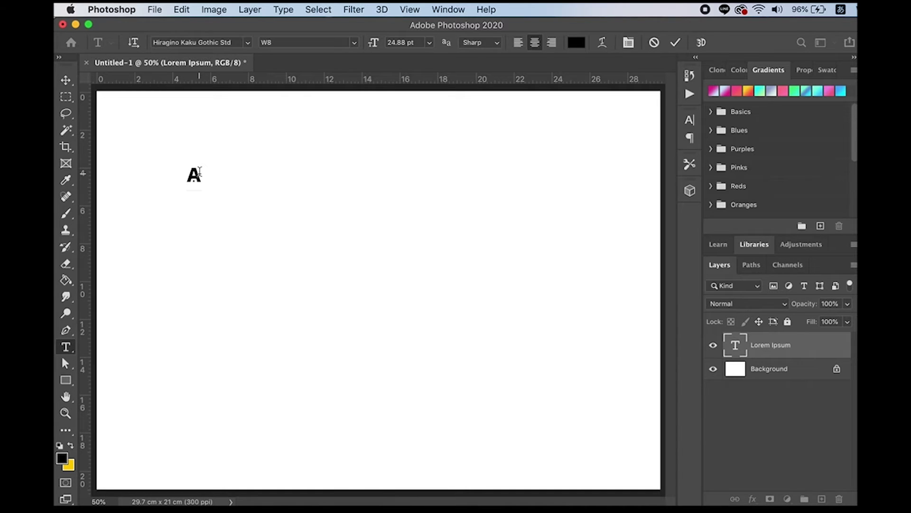
{"action": "key", "text": "BackSpace"}
{"action": "type", "text": "ああ"}
{"action": "key", "text": "BackSpace"}
{"action": "type", "text": "いう"}
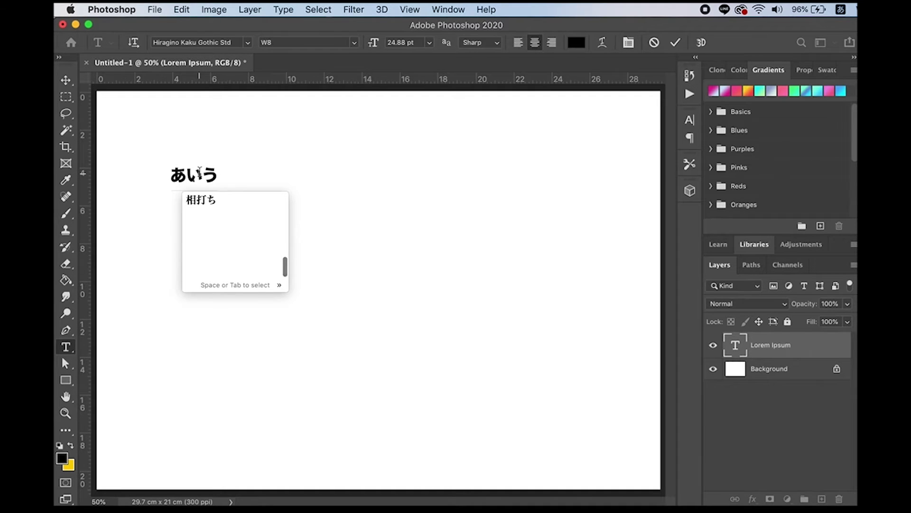
{"action": "key", "text": "Tab"}
{"action": "key", "text": "Tab"}
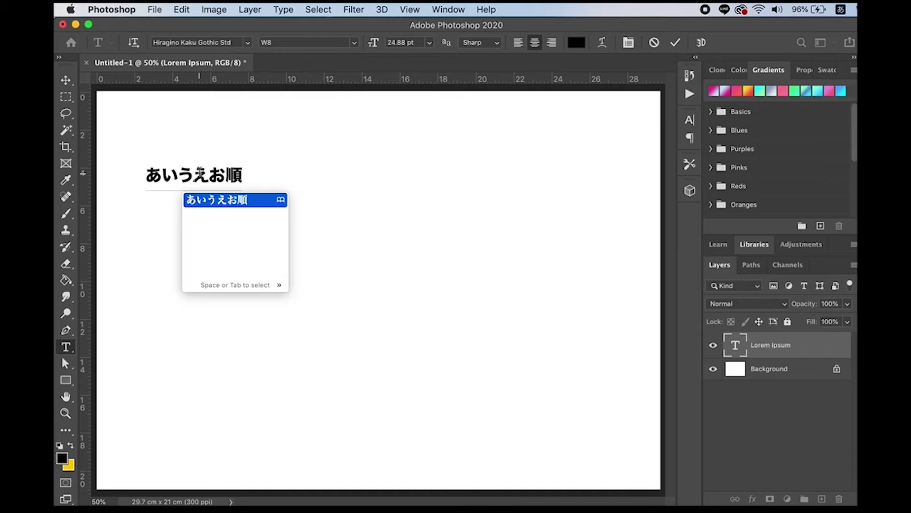
{"action": "key", "text": "Return"}
{"action": "key", "text": "BackSpace"}
{"action": "type", "text": "じゅ"}
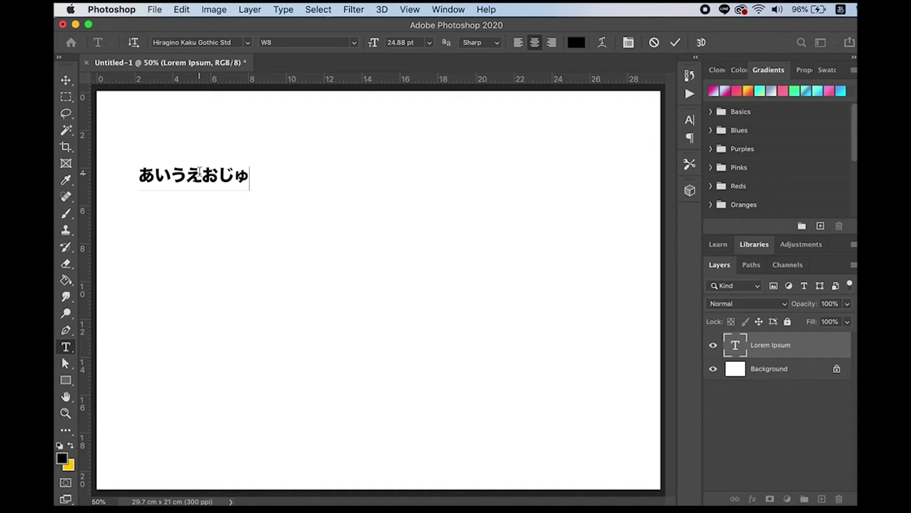
{"action": "key", "text": "BackSpace"}
{"action": "key", "text": "BackSpace"}
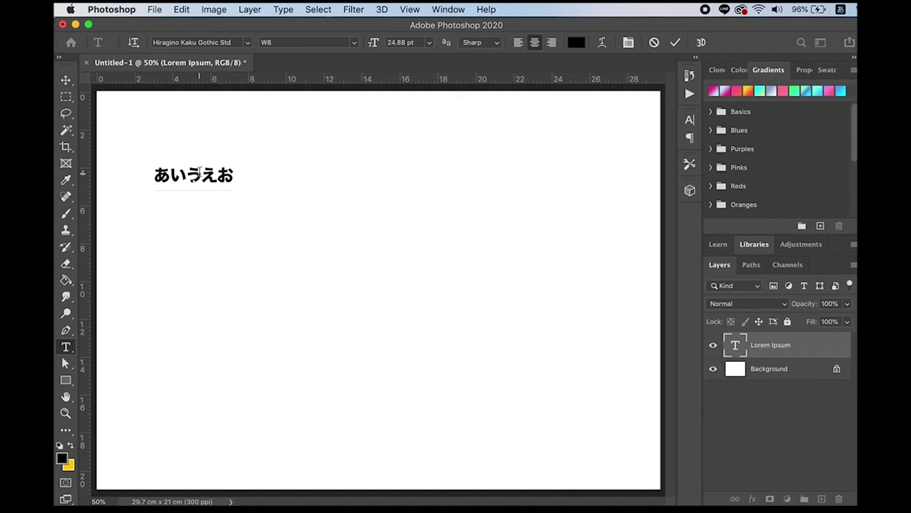
{"action": "left_click", "coordinate": [66, 79]}
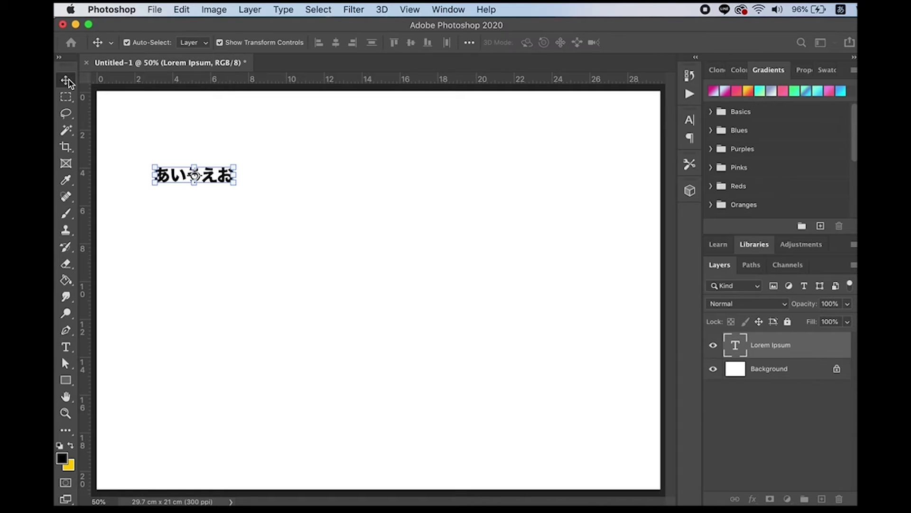
Drag the あいうえお text layer into the upper centre of the canvas.
{"action": "left_click", "coordinate": [247, 183]}
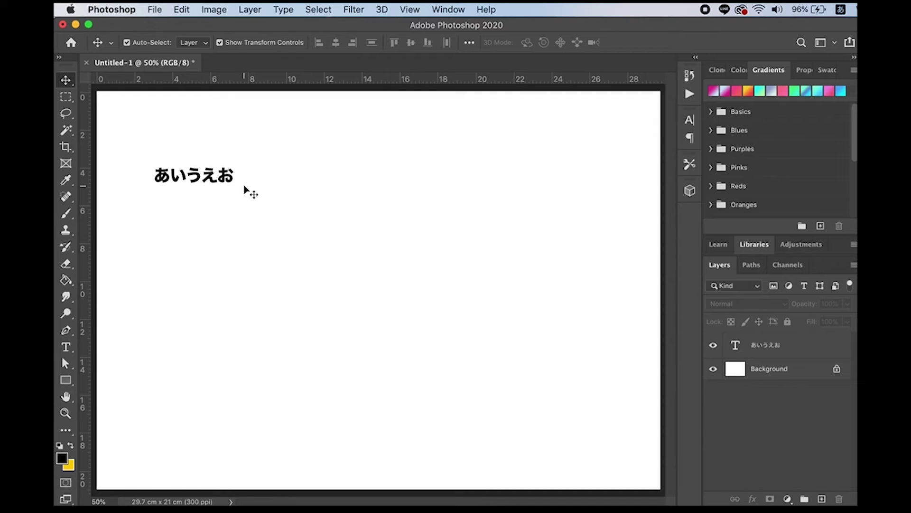
{"action": "left_click", "coordinate": [232, 179]}
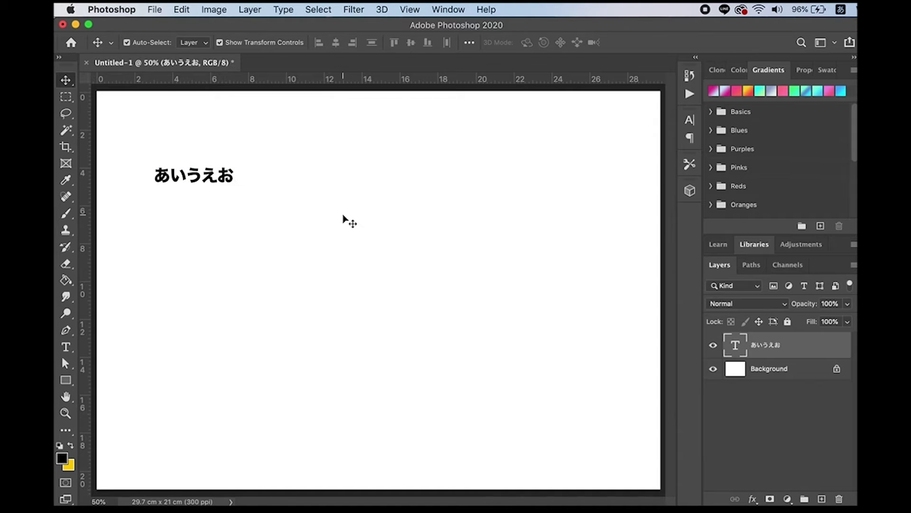
{"action": "left_click", "coordinate": [228, 183]}
{"action": "left_click_drag", "start_coordinate": [227, 183], "coordinate": [313, 189]}
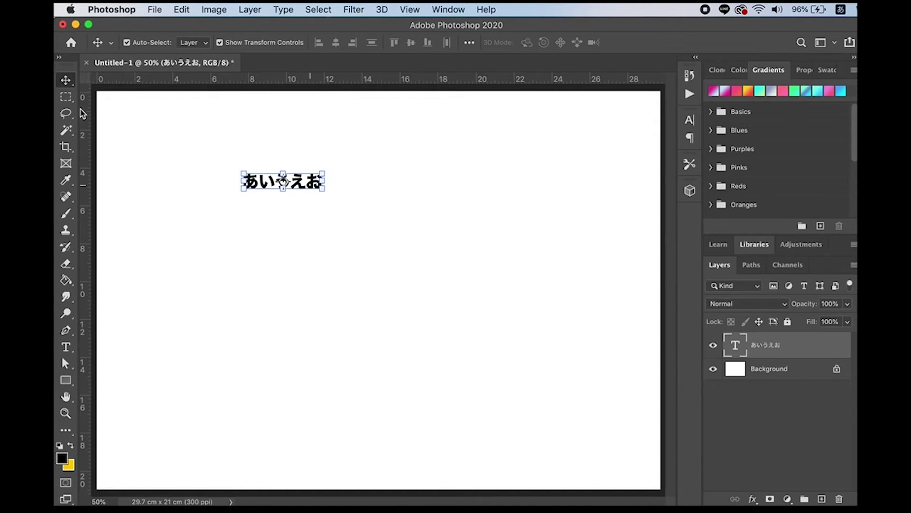
{"action": "right_click", "coordinate": [65, 81]}
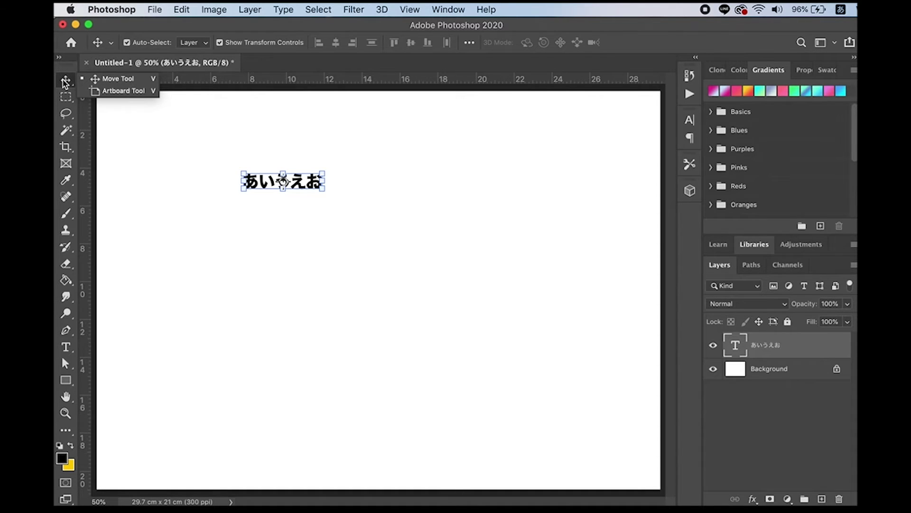
{"action": "left_click", "coordinate": [66, 83]}
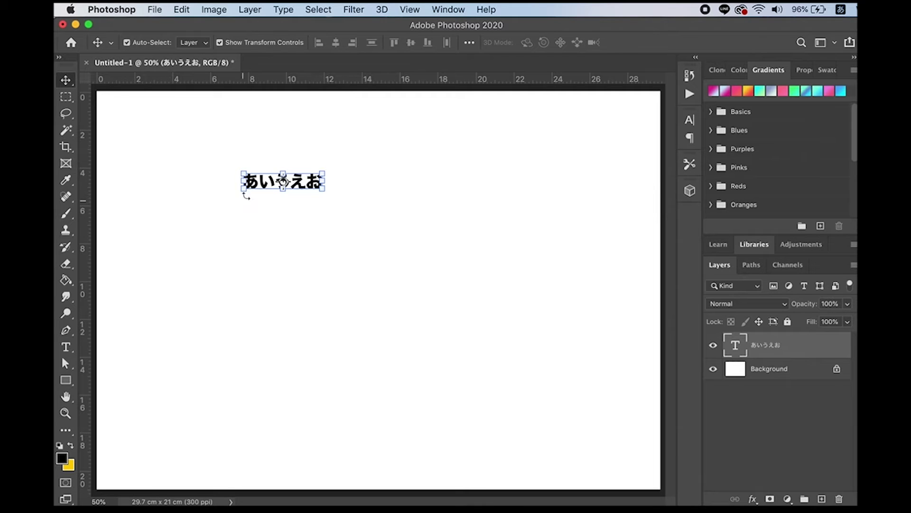
{"action": "mouse_move", "coordinate": [242, 232]}
{"action": "left_mouse_down"}
{"action": "mouse_move", "coordinate": [189, 167]}
{"action": "mouse_move", "coordinate": [295, 209]}
{"action": "left_mouse_up"}
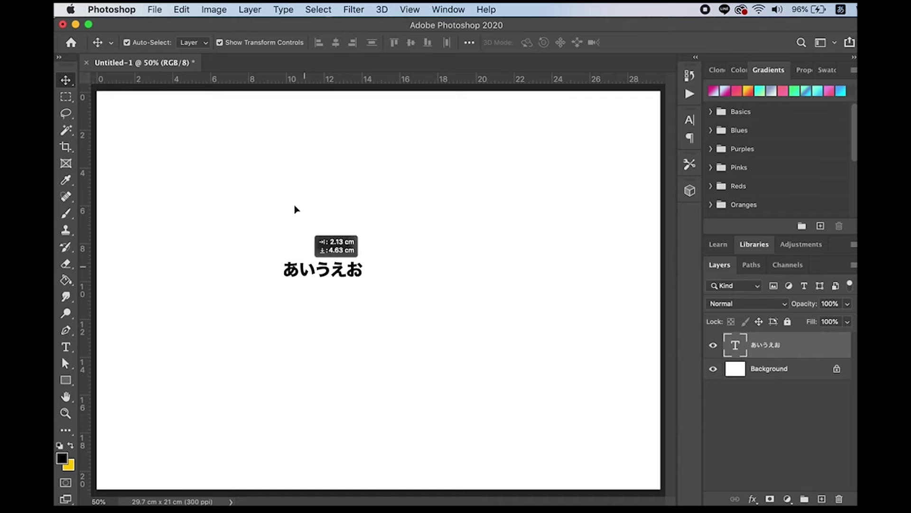
{"action": "left_click_drag", "start_coordinate": [295, 209], "coordinate": [282, 195]}
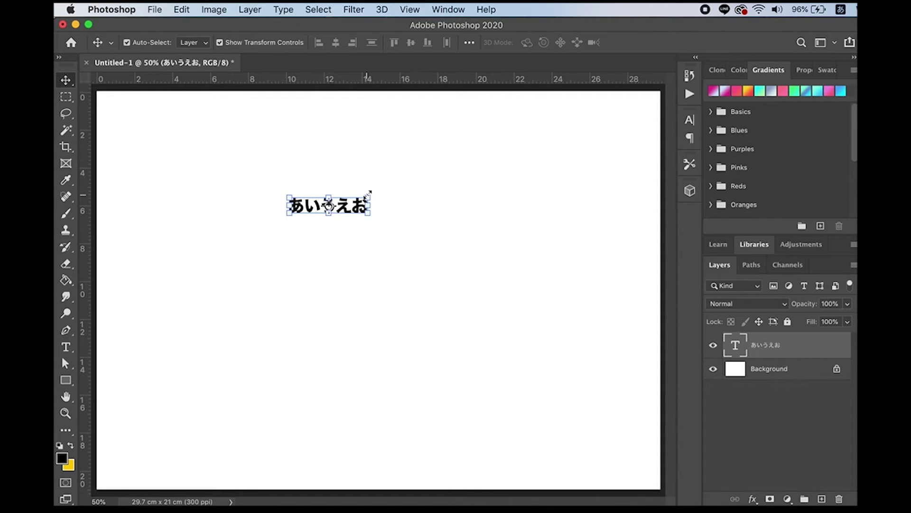
Scale up the あいうえお text, then shift it down-left and slightly right.
{"action": "left_click", "coordinate": [369, 194]}
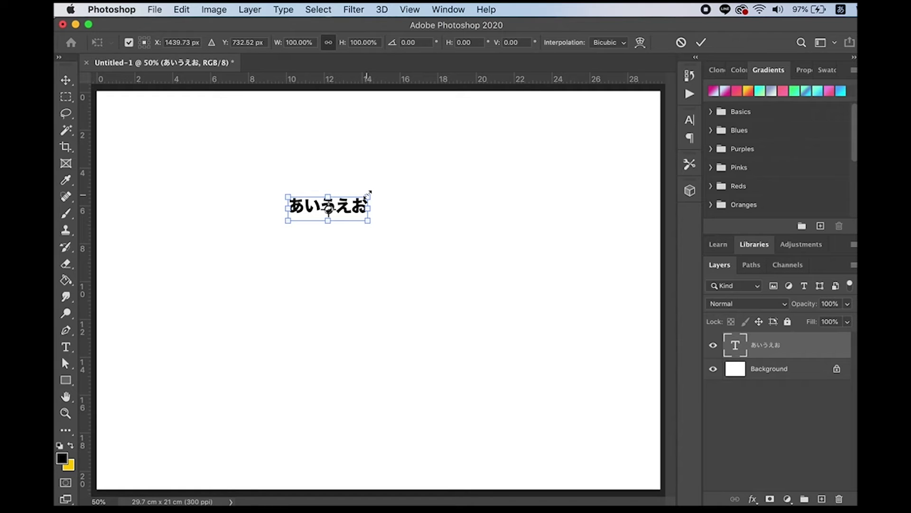
{"action": "left_click_drag", "start_coordinate": [368, 194], "coordinate": [473, 142]}
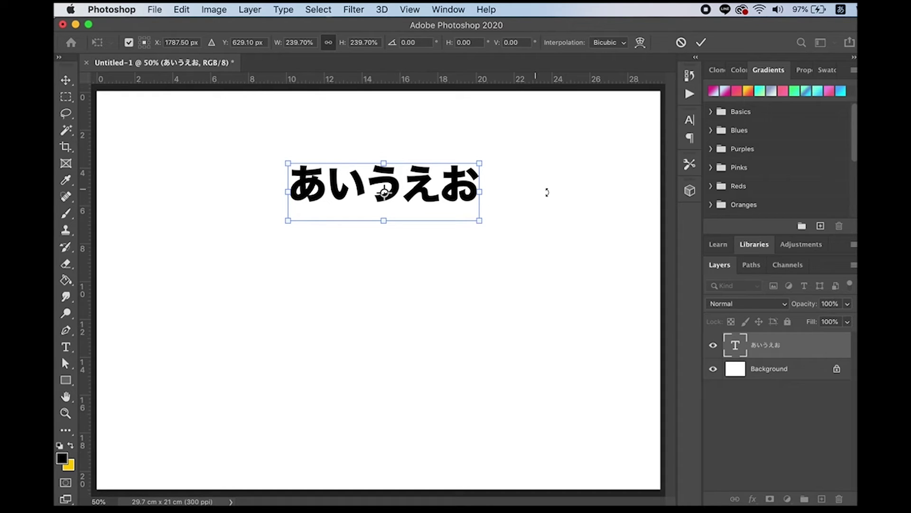
{"action": "left_click", "coordinate": [563, 375]}
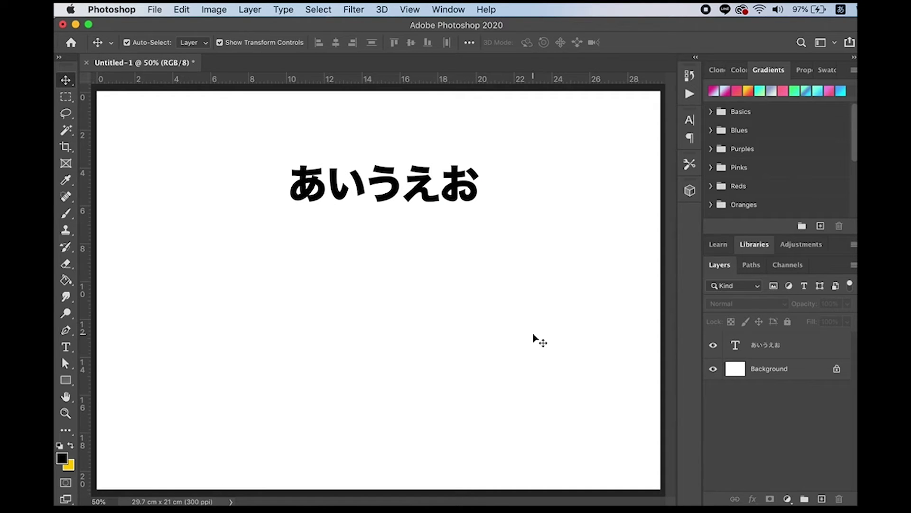
{"action": "left_click_drag", "start_coordinate": [427, 179], "coordinate": [397, 213]}
{"action": "left_click", "coordinate": [407, 288]}
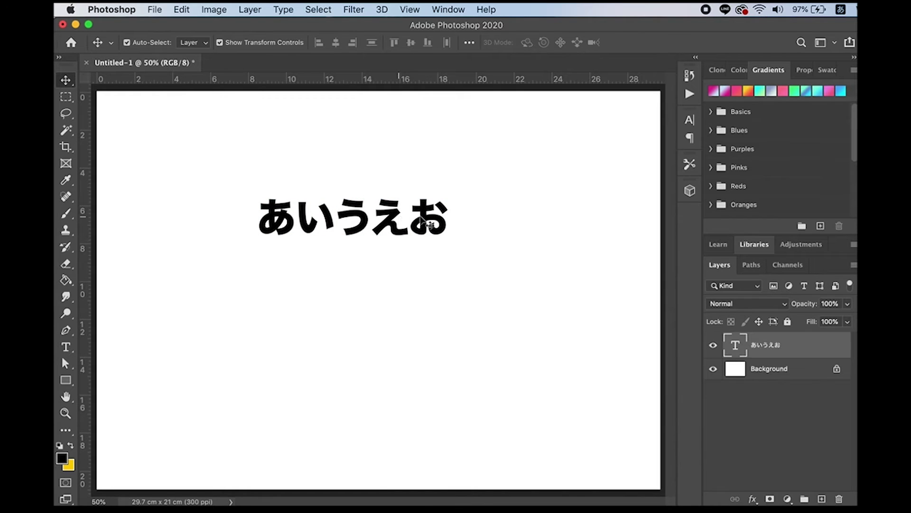
{"action": "left_click_drag", "start_coordinate": [419, 225], "coordinate": [444, 224]}
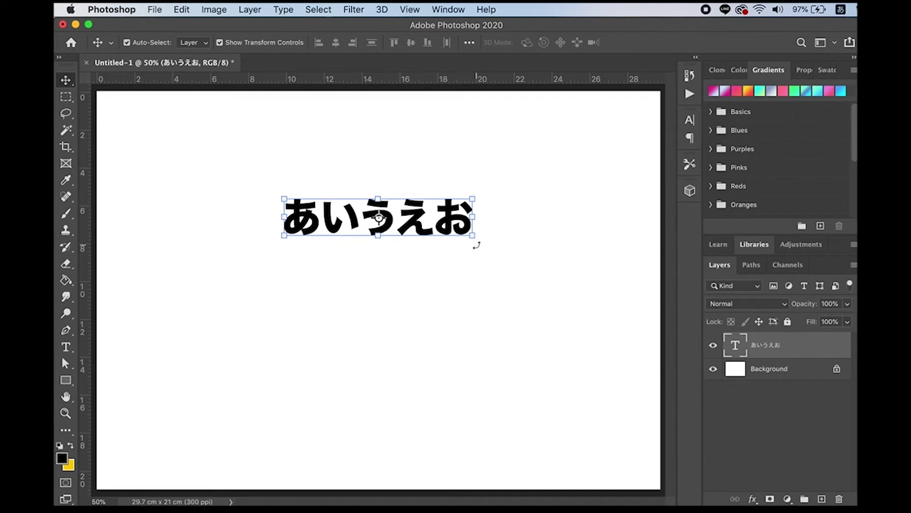
Enlarge the text to about 147%, undo the accidental tall stretch, and commit.
{"action": "mouse_move", "coordinate": [474, 238]}
{"action": "left_mouse_down"}
{"action": "mouse_move", "coordinate": [500, 263]}
{"action": "mouse_move", "coordinate": [537, 279]}
{"action": "left_mouse_up"}
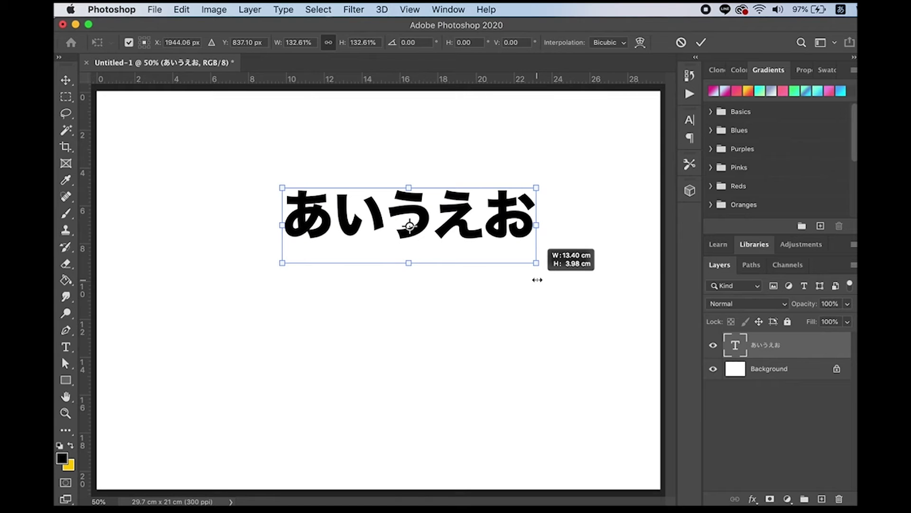
{"action": "left_click_drag", "start_coordinate": [537, 280], "coordinate": [541, 280]}
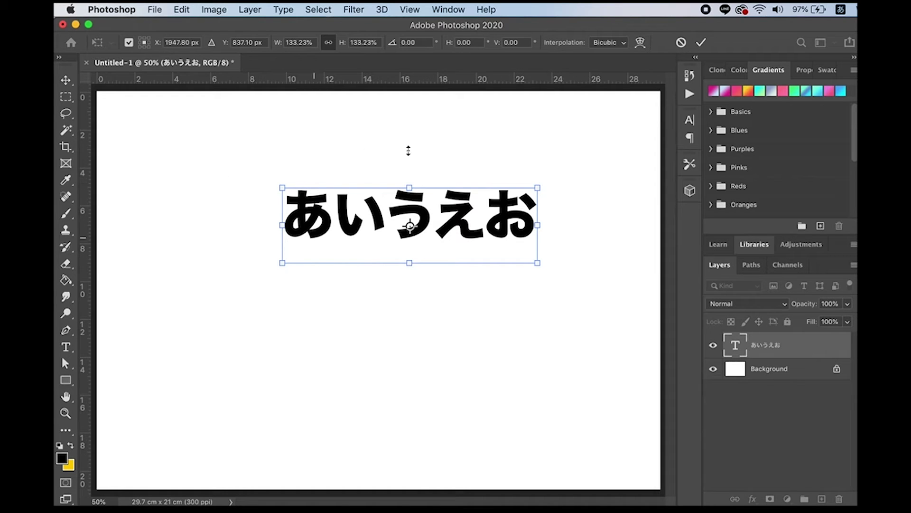
{"action": "left_click_drag", "start_coordinate": [283, 264], "coordinate": [277, 297]}
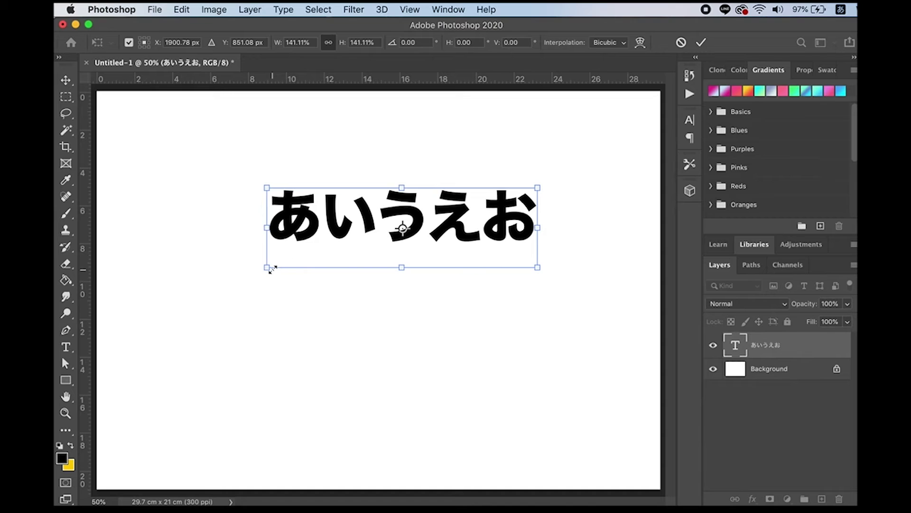
{"action": "mouse_move", "coordinate": [264, 270]}
{"action": "left_mouse_down"}
{"action": "mouse_move", "coordinate": [152, 431]}
{"action": "mouse_move", "coordinate": [261, 296]}
{"action": "left_mouse_up"}
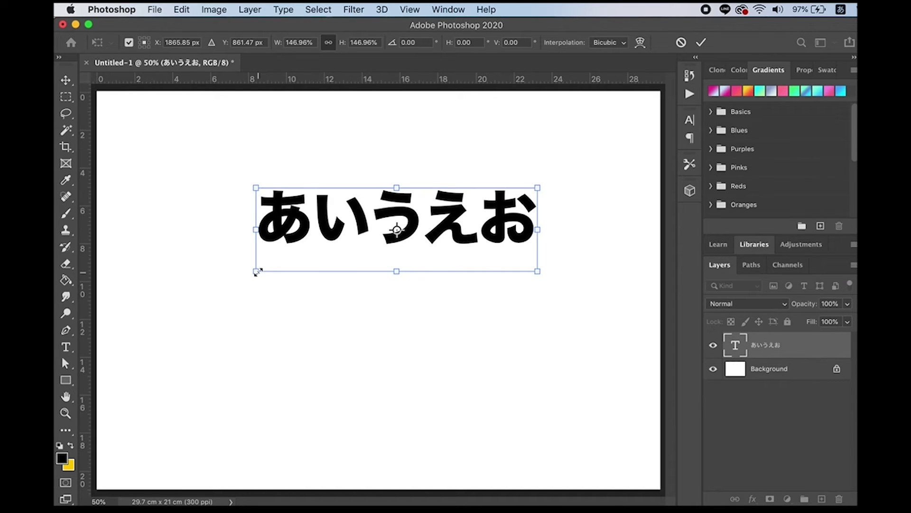
{"action": "mouse_move", "coordinate": [256, 271]}
{"action": "left_mouse_down"}
{"action": "mouse_move", "coordinate": [253, 342]}
{"action": "mouse_move", "coordinate": [299, 399]}
{"action": "left_mouse_up"}
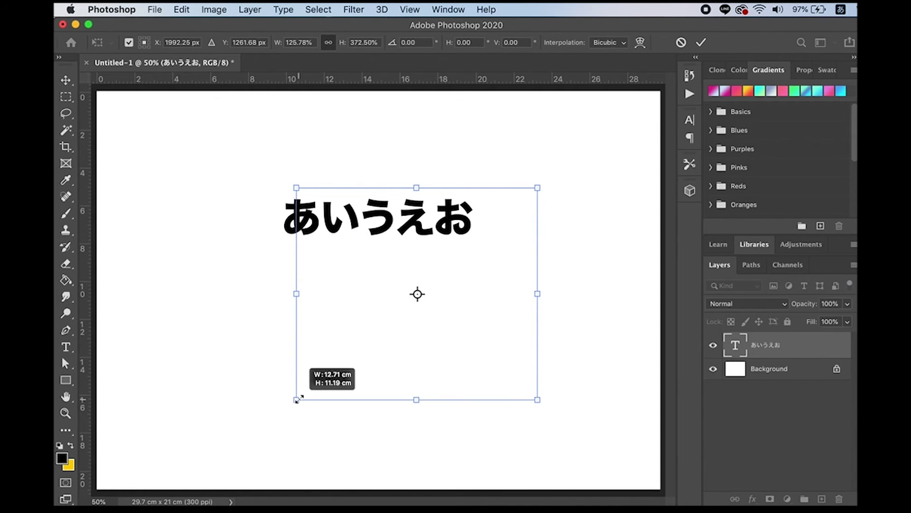
{"action": "left_click_drag", "start_coordinate": [299, 399], "coordinate": [297, 399]}
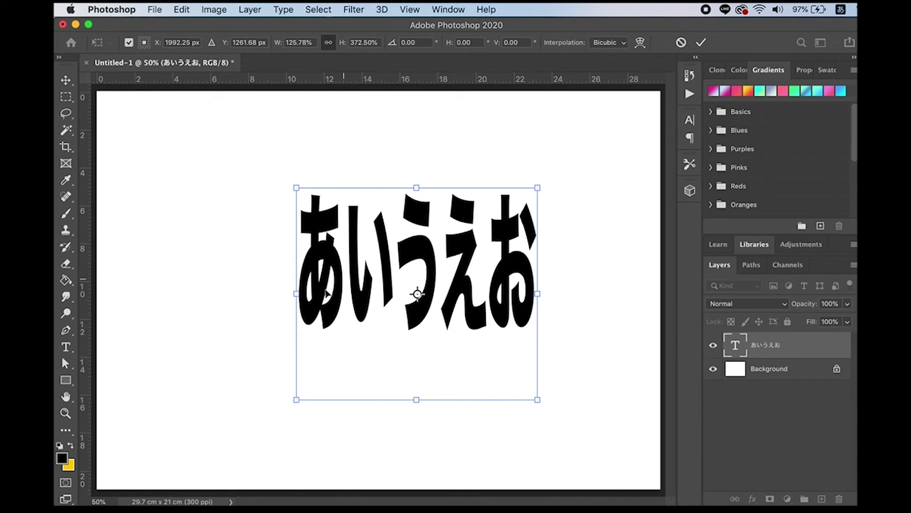
{"action": "key", "text": "ctrl+z"}
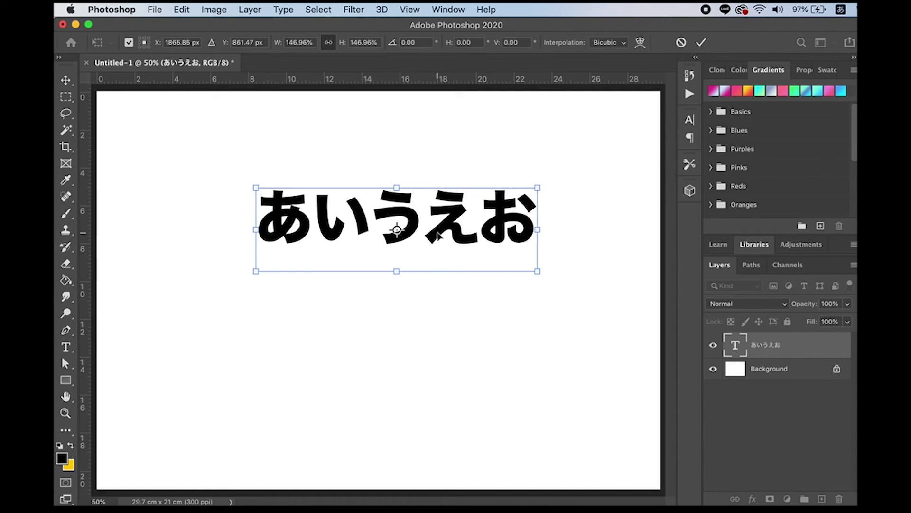
{"action": "key", "text": "Return"}
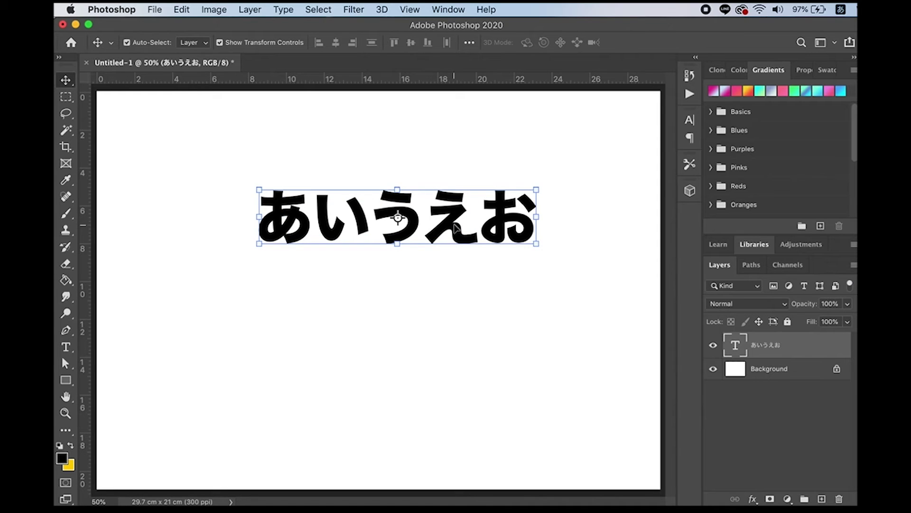
Shift the 87.66 pt あいうえお text a few pixels left and down.
{"action": "left_click", "coordinate": [475, 282]}
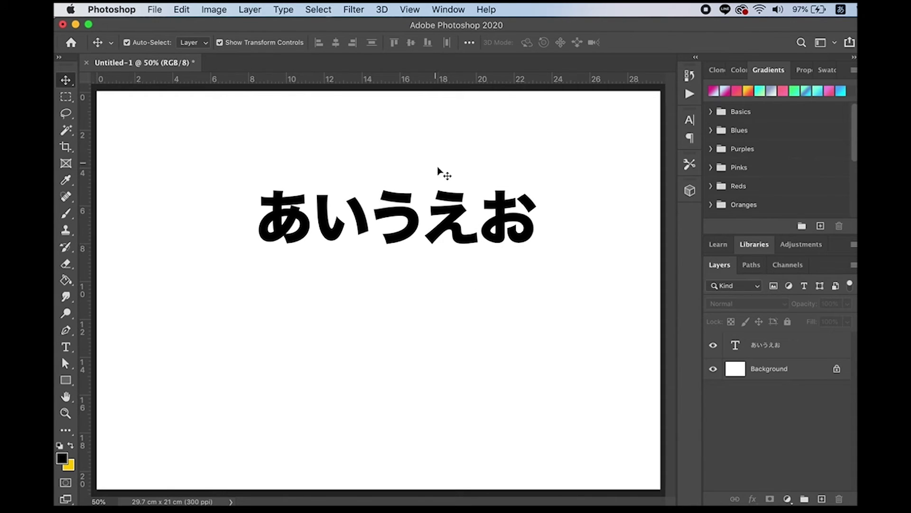
{"action": "left_click_drag", "start_coordinate": [398, 209], "coordinate": [380, 214]}
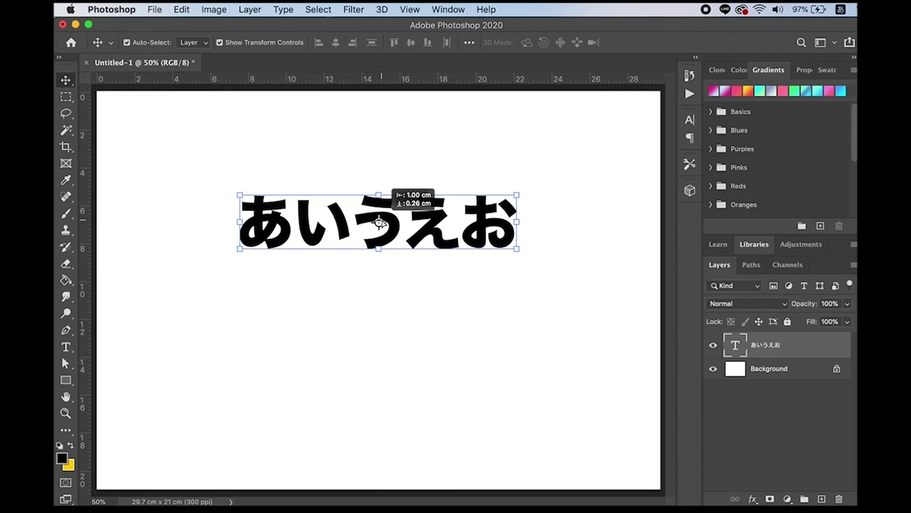
{"action": "left_click", "coordinate": [409, 333]}
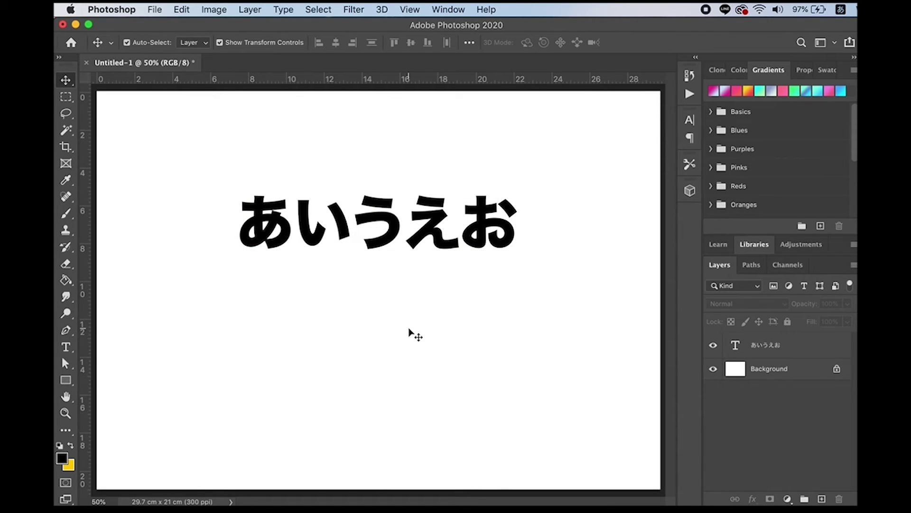
{"action": "left_click", "coordinate": [373, 221]}
{"action": "left_click", "coordinate": [511, 133]}
{"action": "left_click_drag", "start_coordinate": [470, 236], "coordinate": [476, 212]}
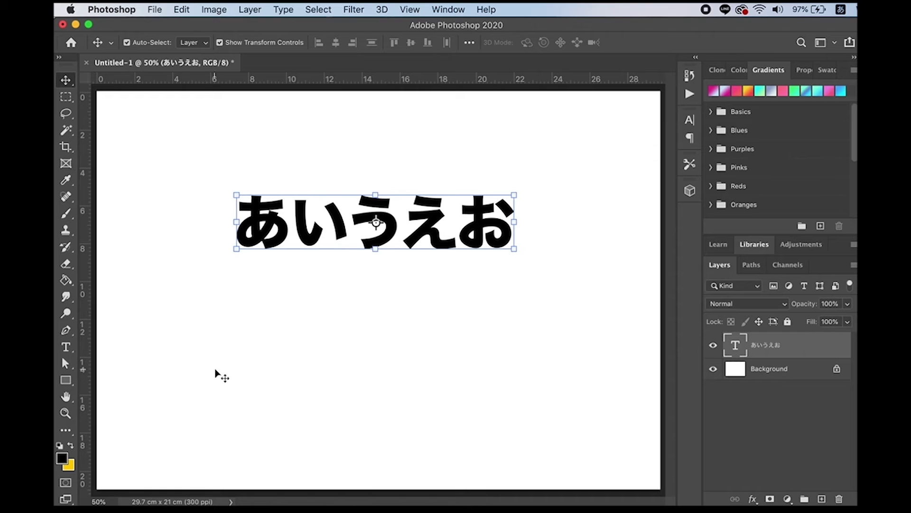
{"action": "double_click", "coordinate": [298, 234]}
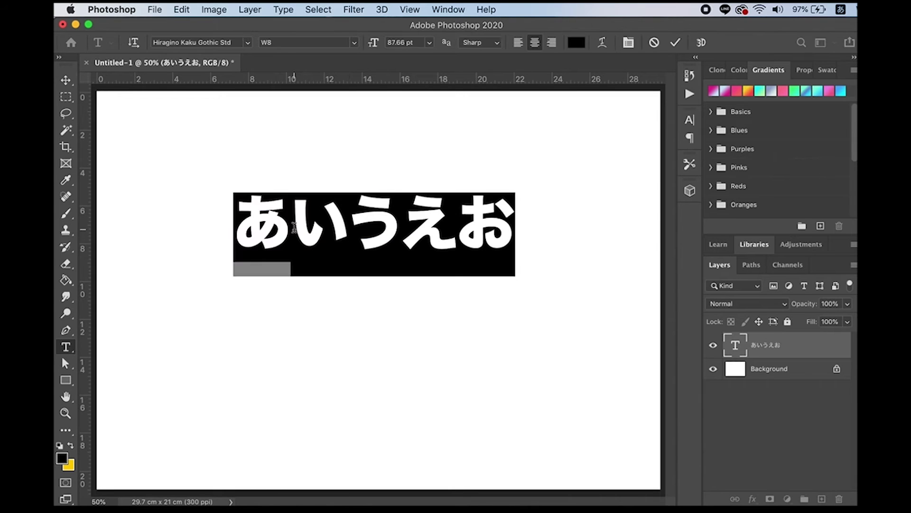
Select all five characters あいうえお in the text layer.
{"action": "left_click", "coordinate": [253, 224]}
{"action": "left_click_drag", "start_coordinate": [251, 223], "coordinate": [515, 235]}
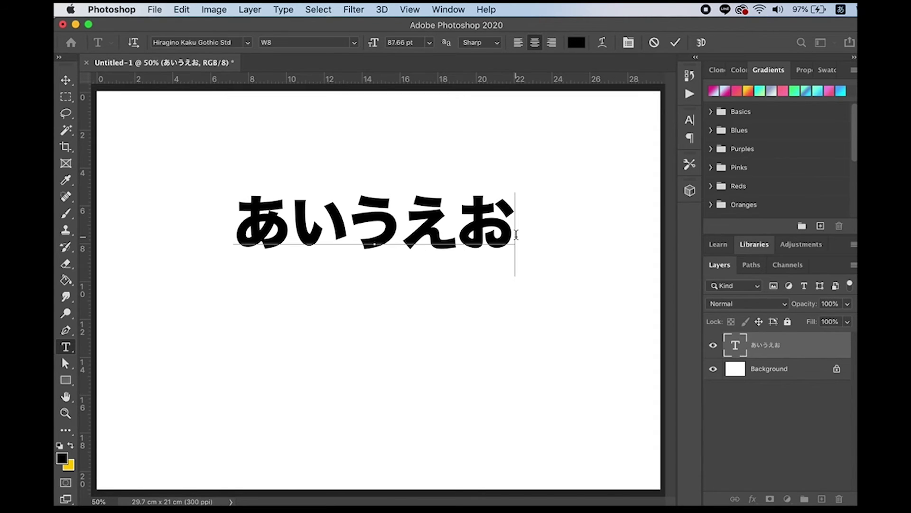
{"action": "mouse_move", "coordinate": [291, 204]}
{"action": "left_mouse_down"}
{"action": "mouse_move", "coordinate": [351, 223]}
{"action": "mouse_move", "coordinate": [518, 245]}
{"action": "left_mouse_up"}
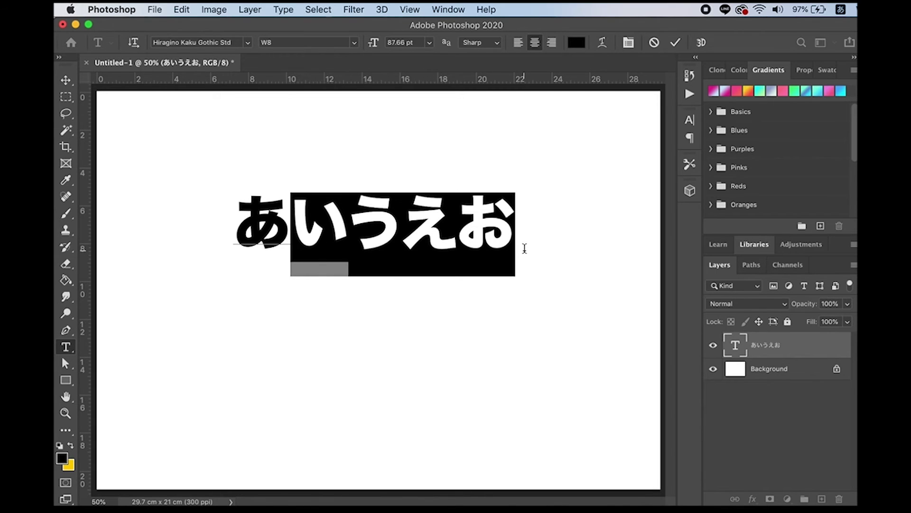
{"action": "left_click_drag", "start_coordinate": [504, 225], "coordinate": [237, 195]}
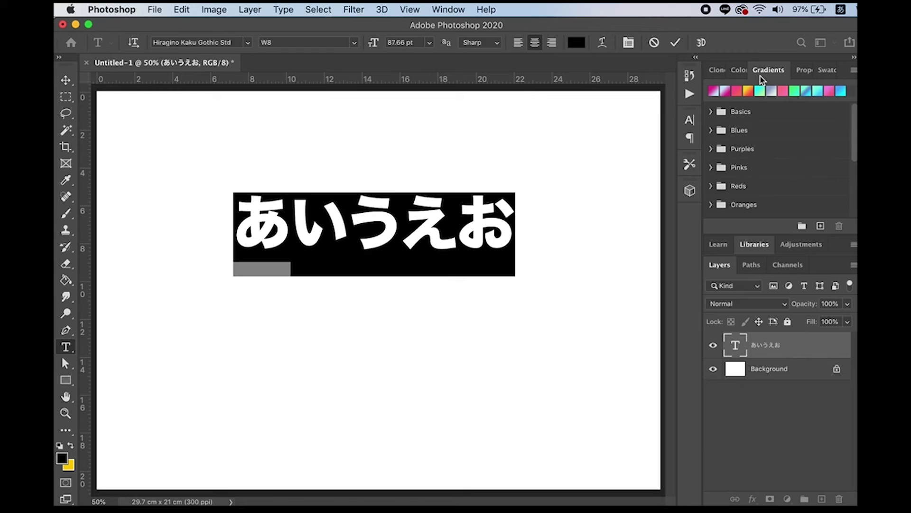
Colour the selected text bright magenta ff17cb and commit the edit.
{"action": "left_click", "coordinate": [739, 71]}
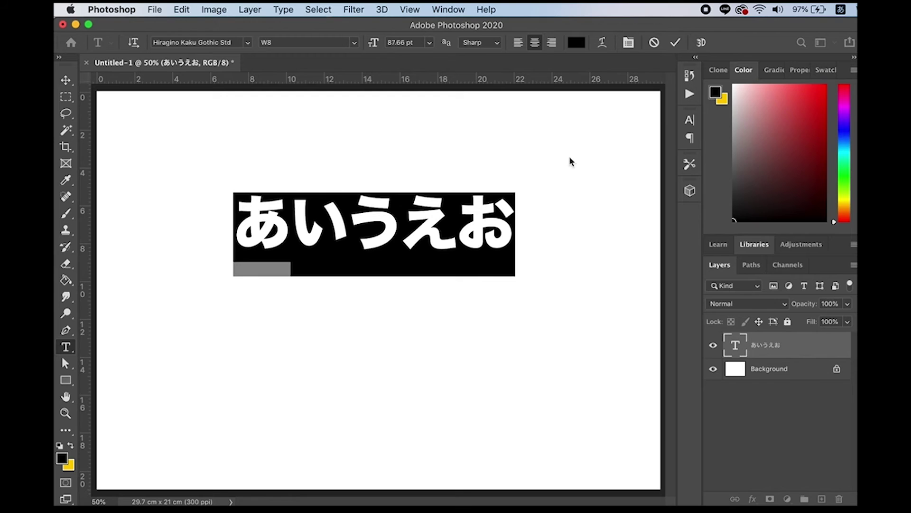
{"action": "left_click", "coordinate": [61, 458]}
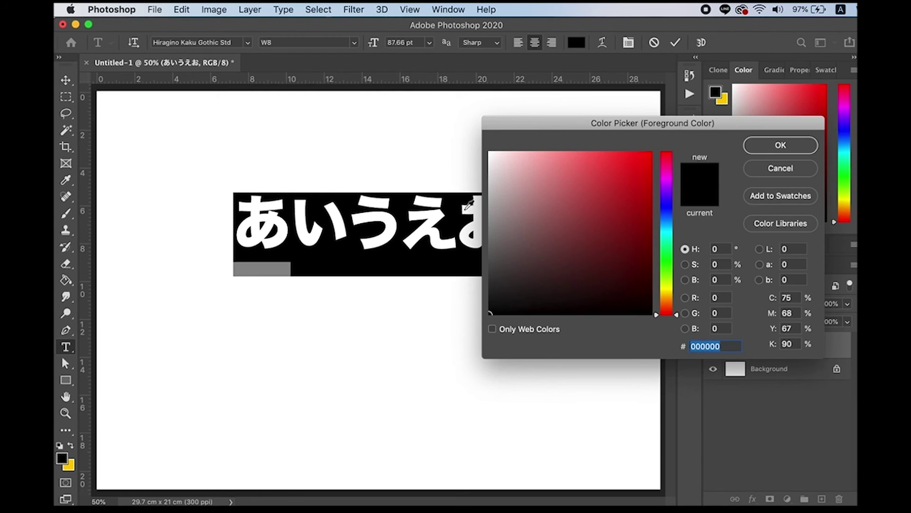
{"action": "left_click_drag", "start_coordinate": [574, 125], "coordinate": [548, 141]}
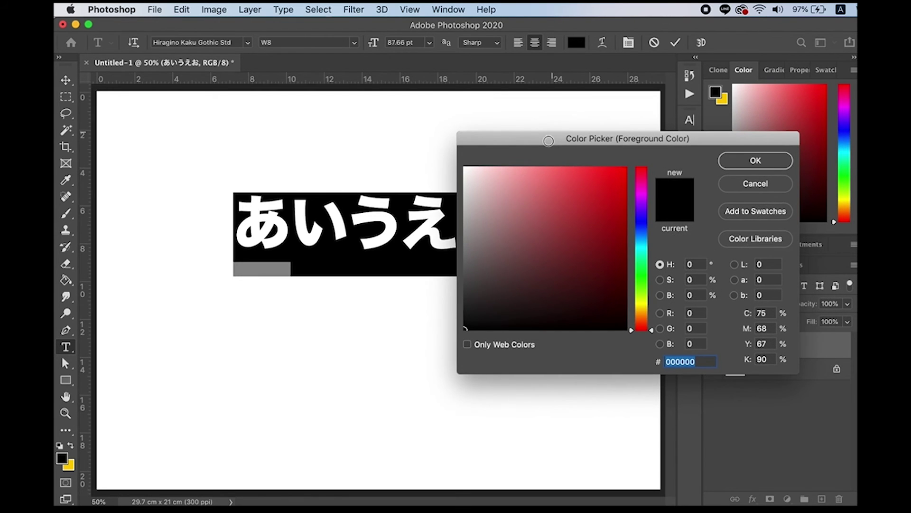
{"action": "left_click", "coordinate": [582, 186]}
{"action": "left_click", "coordinate": [642, 188]}
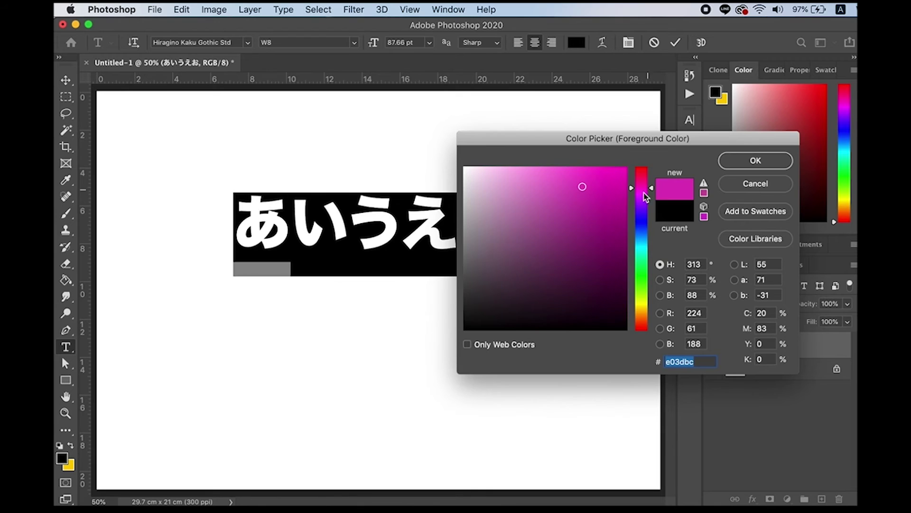
{"action": "left_click", "coordinate": [613, 167]}
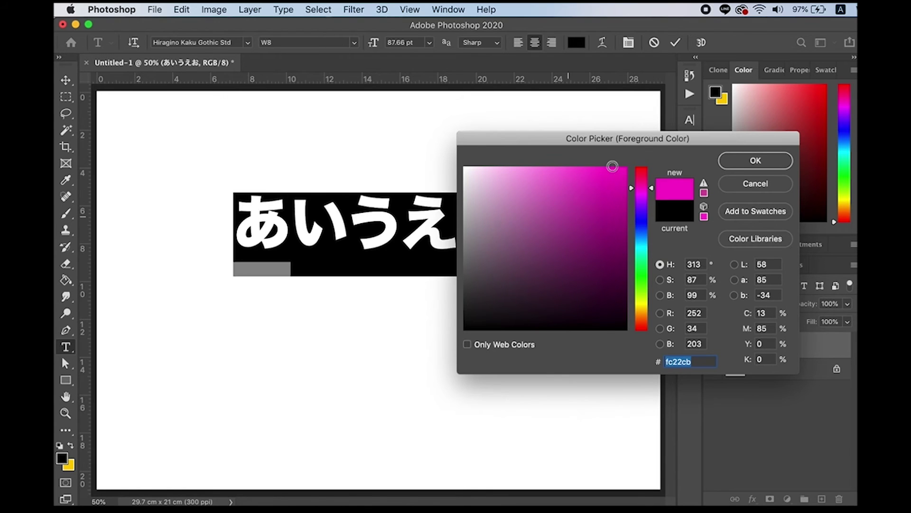
{"action": "left_click", "coordinate": [755, 161]}
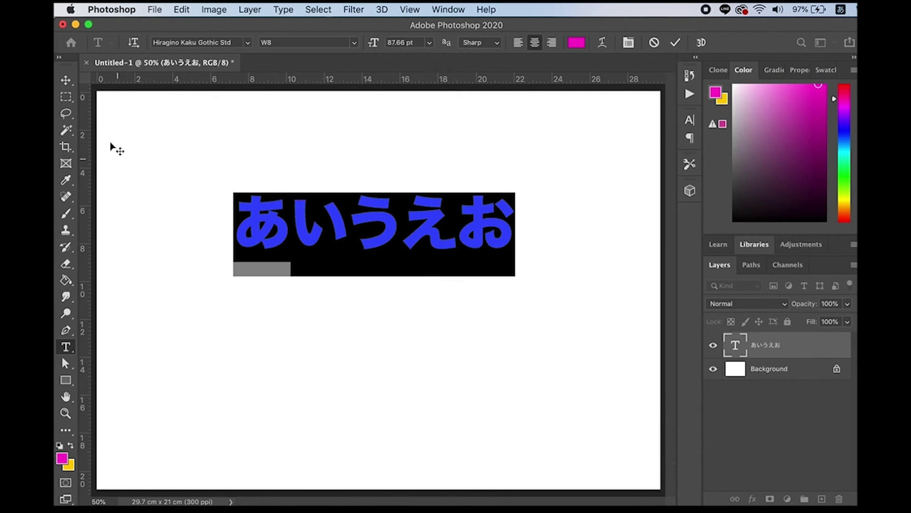
{"action": "left_click", "coordinate": [67, 81]}
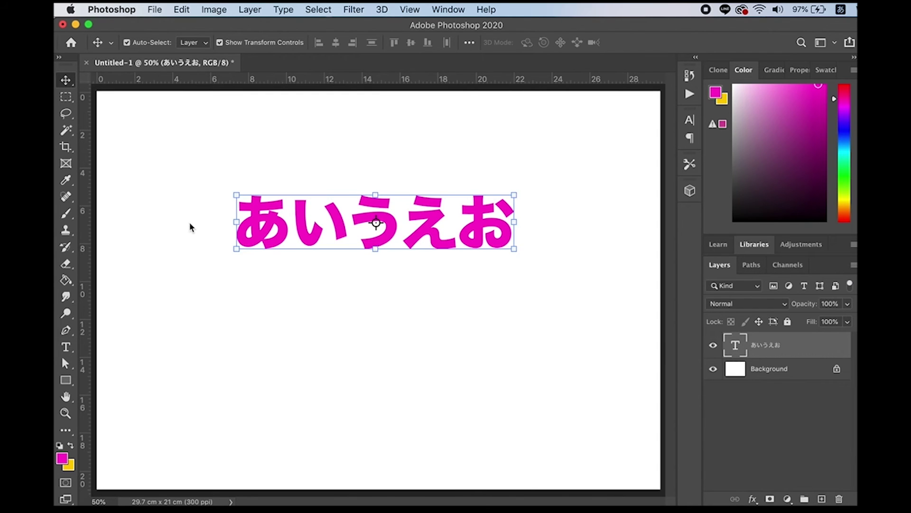
{"action": "left_click", "coordinate": [353, 376]}
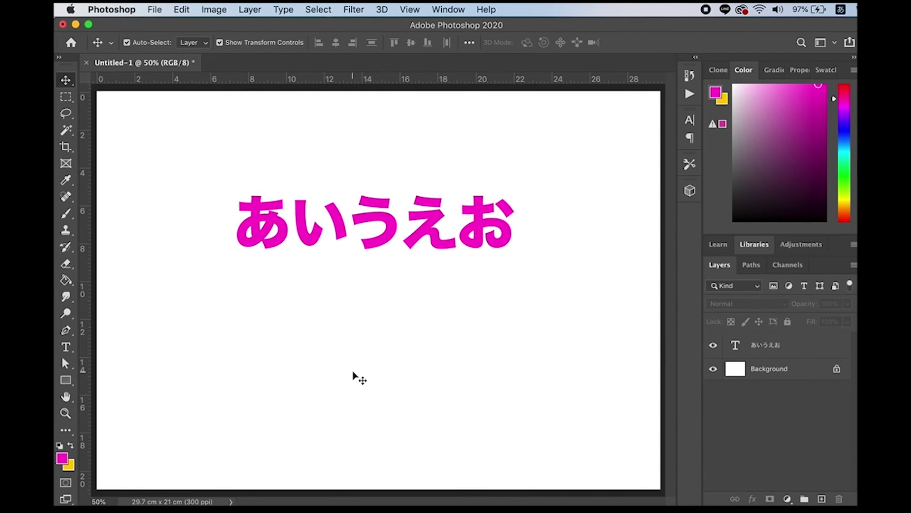
Reopen the magenta text for editing and commit it unchanged.
{"action": "left_click", "coordinate": [376, 212]}
{"action": "double_click", "coordinate": [376, 211]}
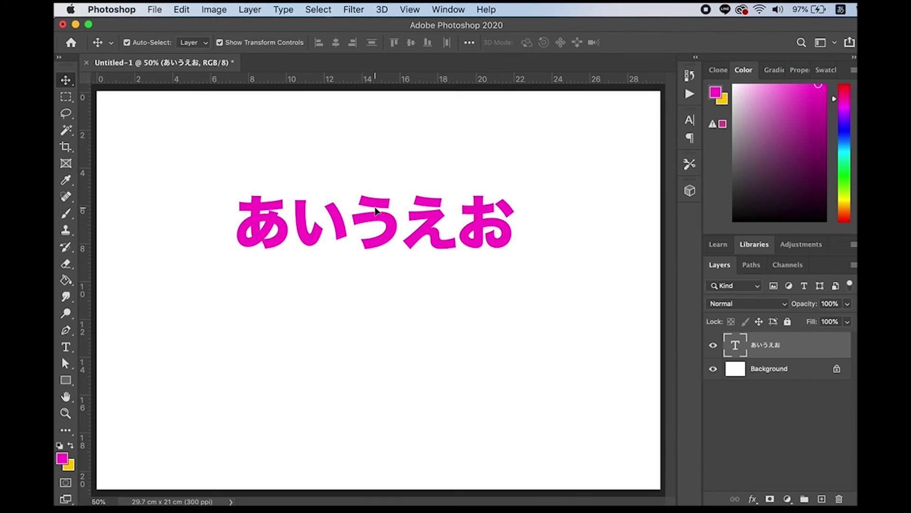
{"action": "left_click", "coordinate": [775, 71]}
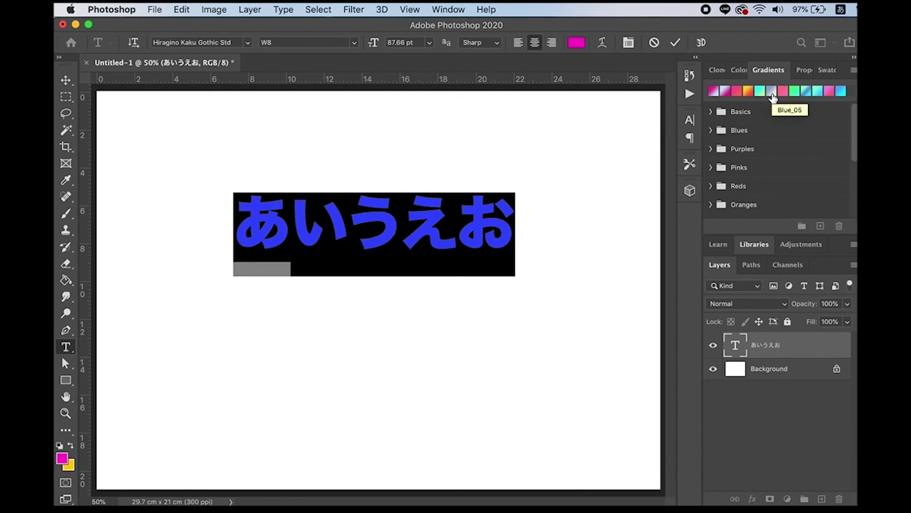
{"action": "key", "text": "ctrl+Return"}
{"action": "key", "text": "v"}
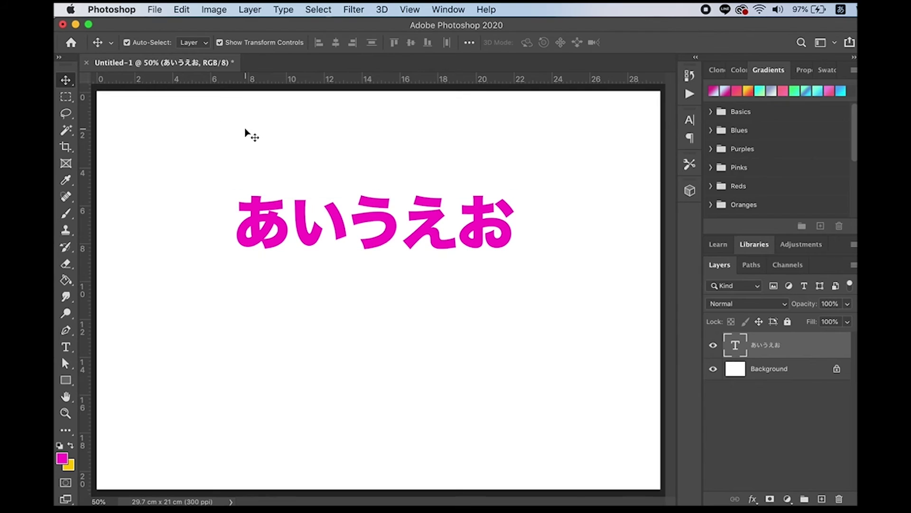
Apply an orange-red gradient overlay to the text, then undo it.
{"action": "left_click_drag", "start_coordinate": [754, 97], "coordinate": [748, 90]}
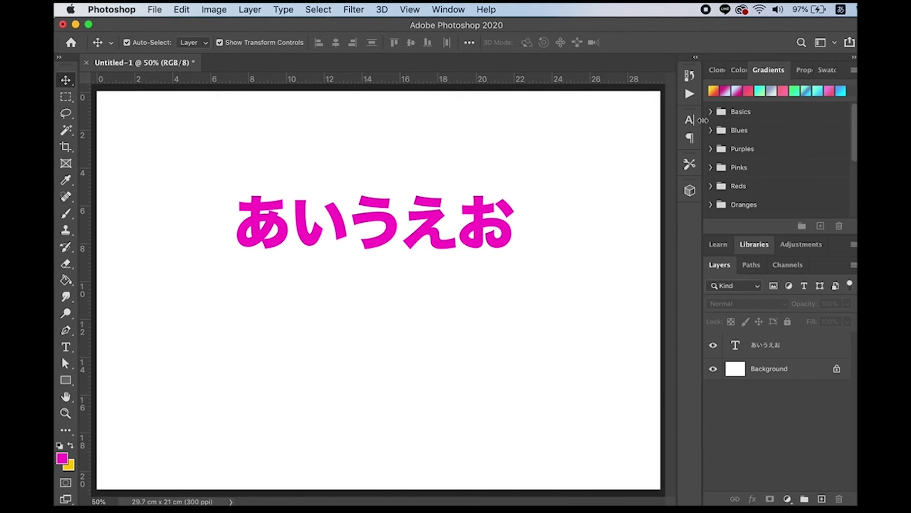
{"action": "left_click", "coordinate": [493, 220]}
{"action": "left_click", "coordinate": [719, 91]}
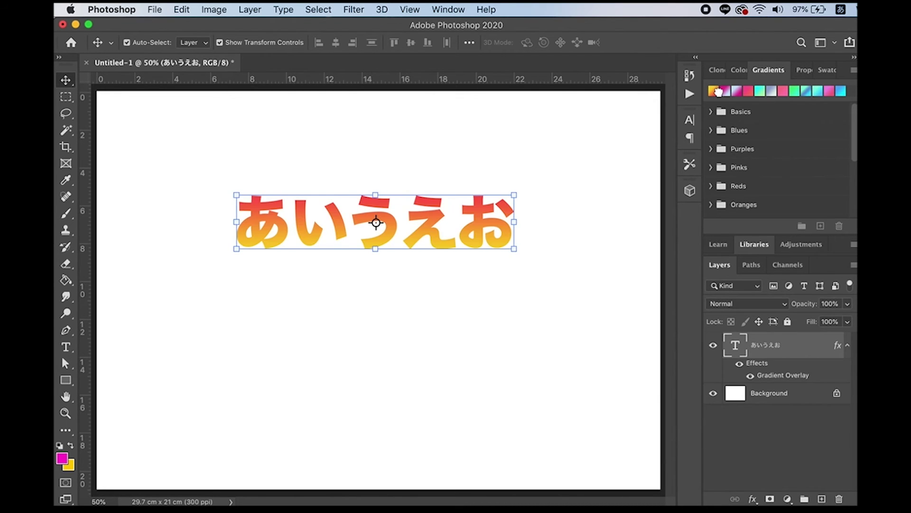
{"action": "left_click", "coordinate": [593, 180]}
{"action": "key", "text": "ctrl+z"}
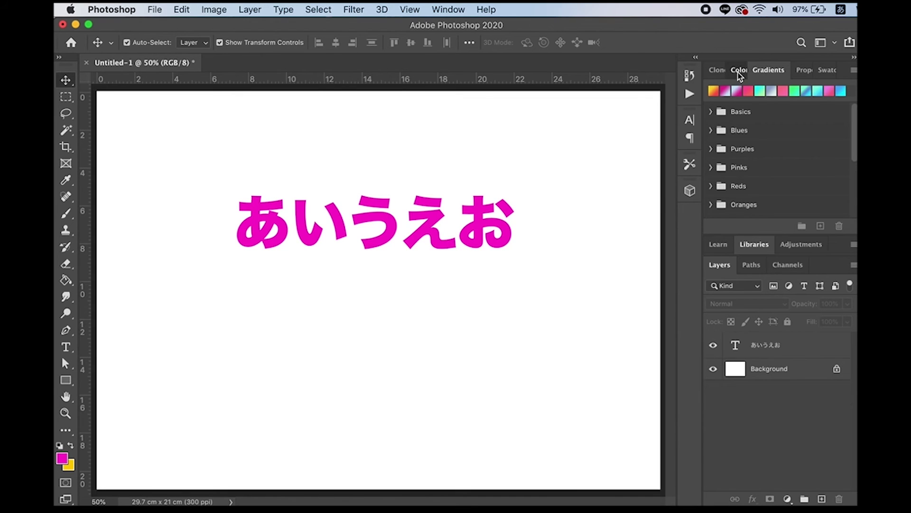
Try a purple swatch colour on the text layer, then undo the change.
{"action": "left_click", "coordinate": [739, 71]}
{"action": "left_click", "coordinate": [770, 122]}
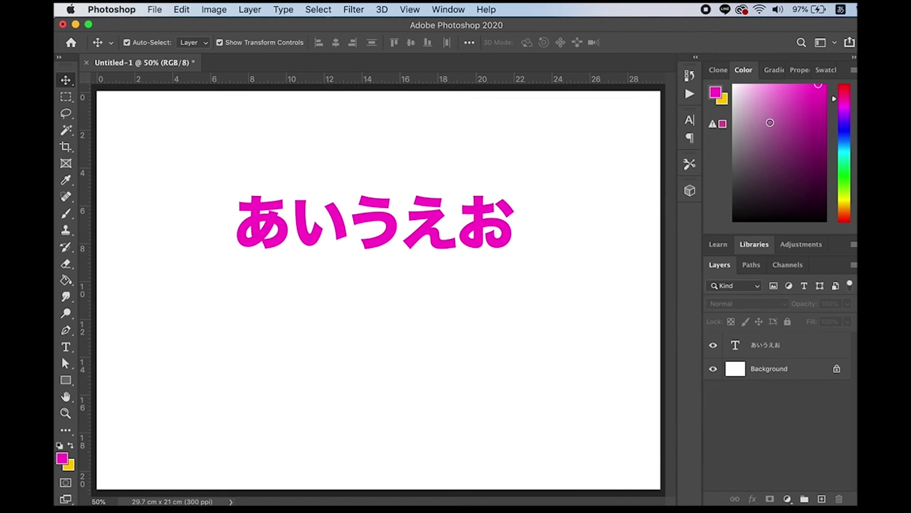
{"action": "left_click", "coordinate": [464, 216]}
{"action": "left_click", "coordinate": [789, 156]}
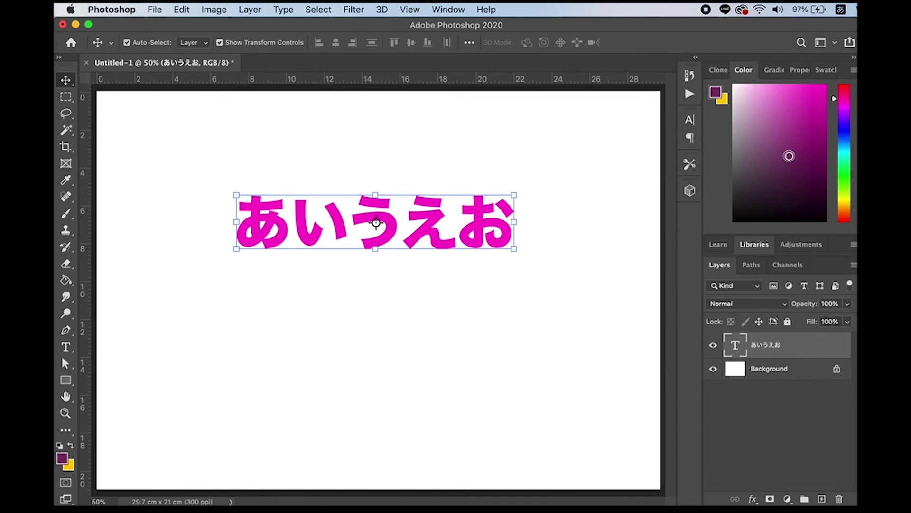
{"action": "left_click", "coordinate": [565, 202]}
{"action": "key", "text": "ctrl+z"}
Reselect the あいうえお text, edit it again, and commit it still in magenta.
{"action": "left_click", "coordinate": [778, 71]}
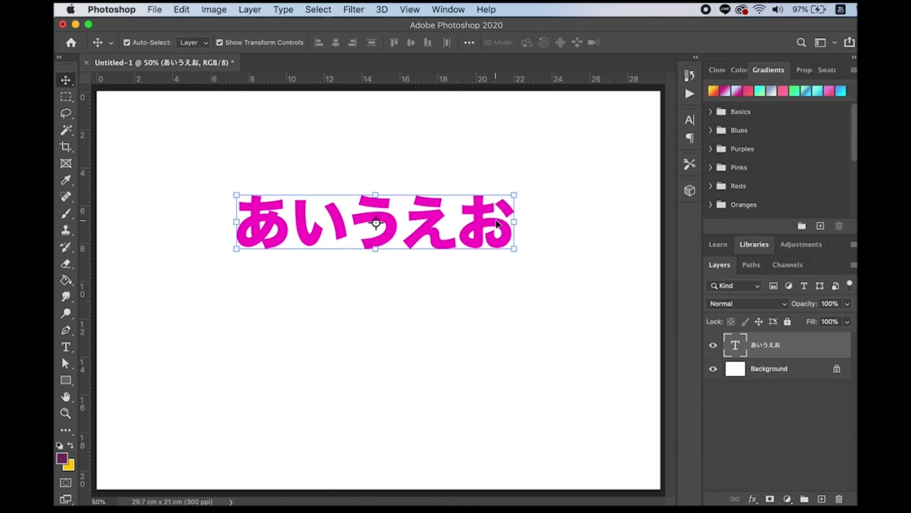
{"action": "left_click", "coordinate": [548, 188]}
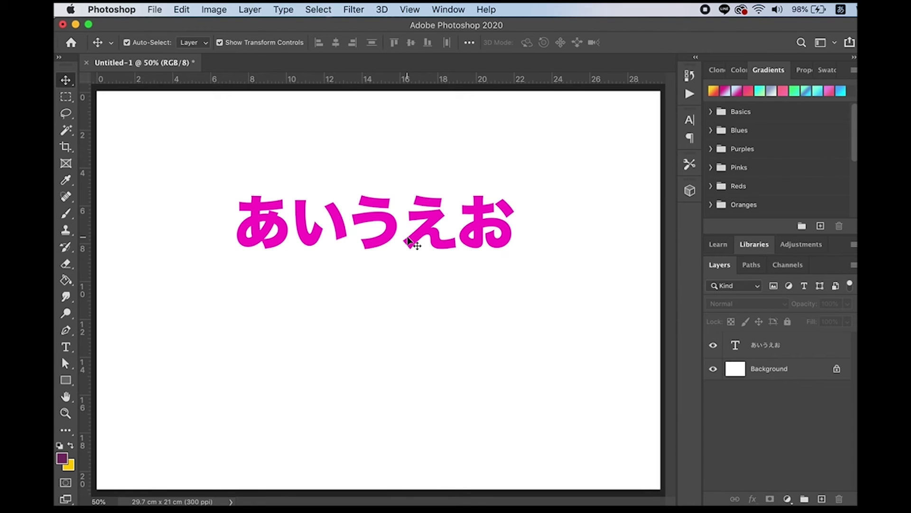
{"action": "left_click", "coordinate": [421, 240]}
{"action": "double_click", "coordinate": [424, 236]}
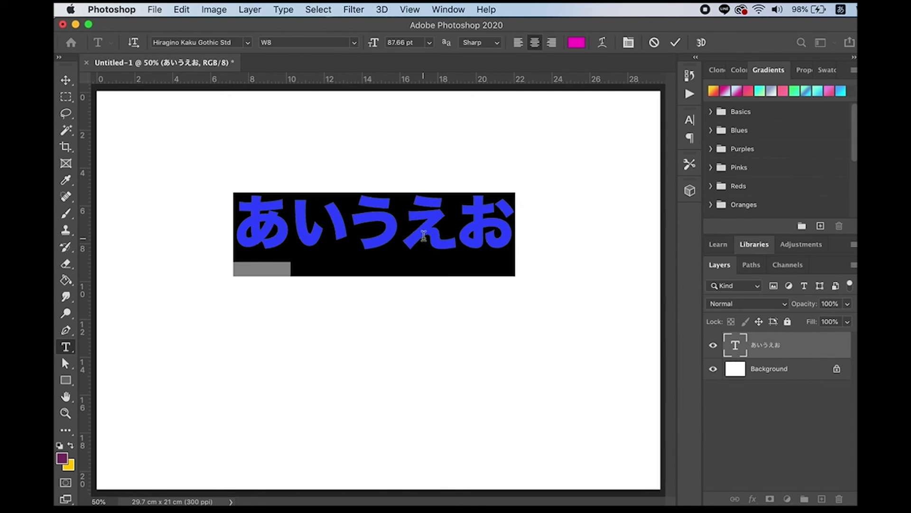
{"action": "left_click", "coordinate": [66, 80]}
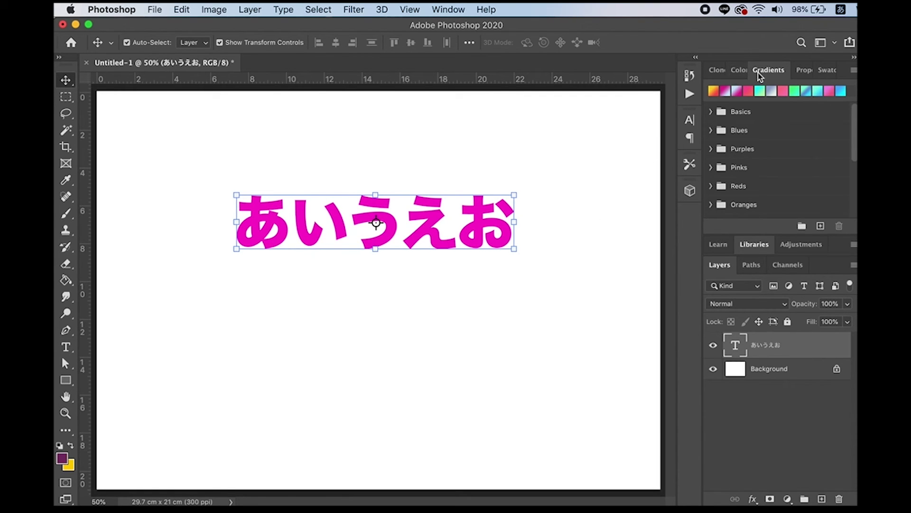
Dismiss the Help menu and expand the Blues and Reds folders in the Gradients panel.
{"action": "left_click", "coordinate": [489, 10]}
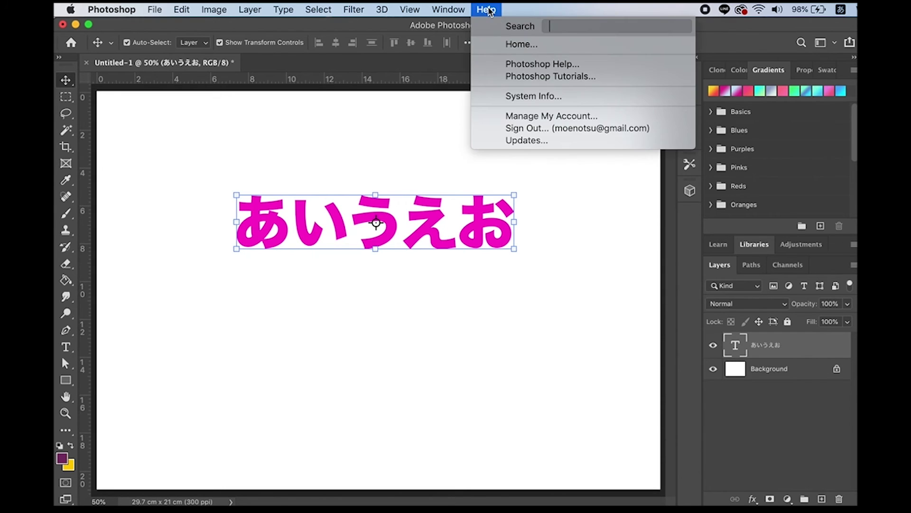
{"action": "left_click", "coordinate": [489, 10]}
{"action": "left_click", "coordinate": [756, 114]}
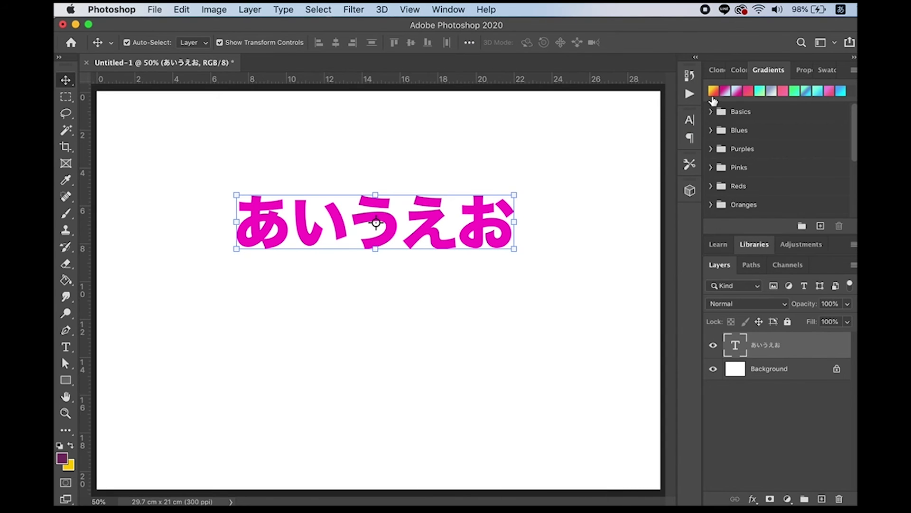
{"action": "left_click", "coordinate": [710, 131]}
{"action": "scroll", "coordinate": [776, 163], "scroll_direction": "down", "scroll_amount": 1}
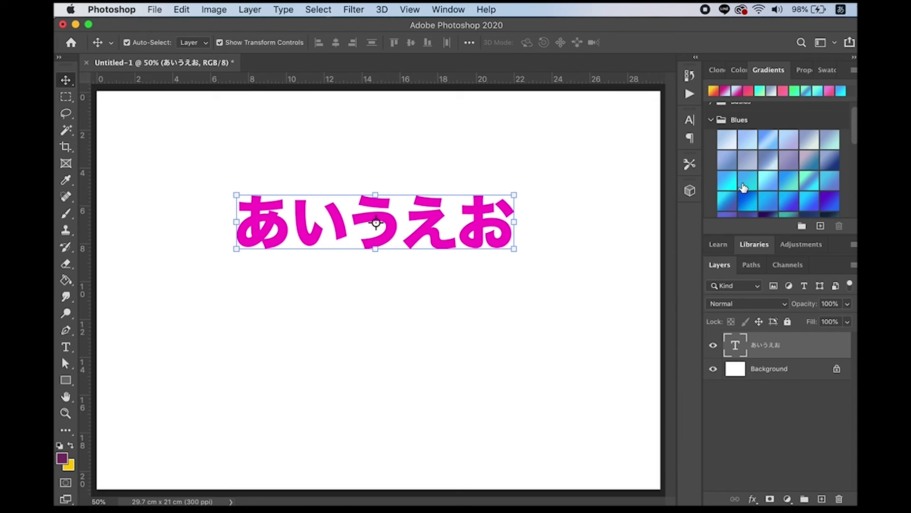
{"action": "scroll", "coordinate": [744, 188], "scroll_direction": "down", "scroll_amount": 1}
{"action": "scroll", "coordinate": [770, 150], "scroll_direction": "down", "scroll_amount": 5}
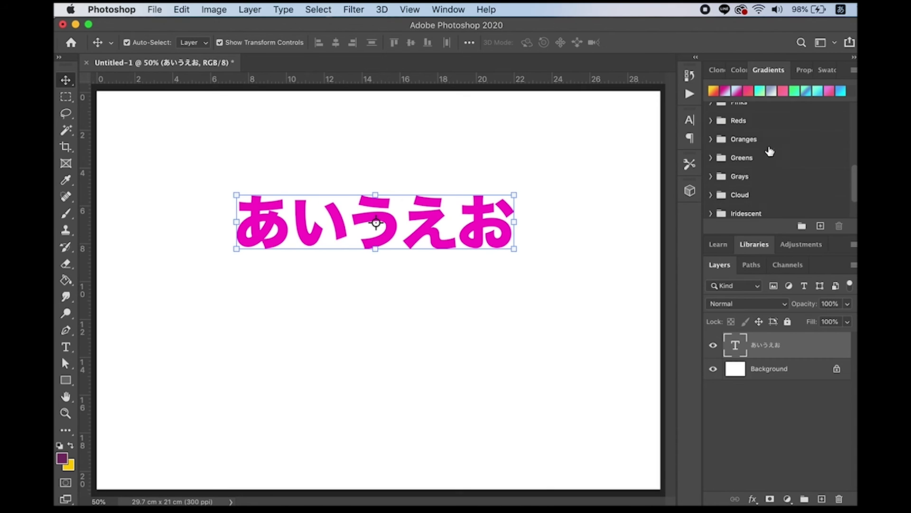
{"action": "left_click", "coordinate": [711, 121]}
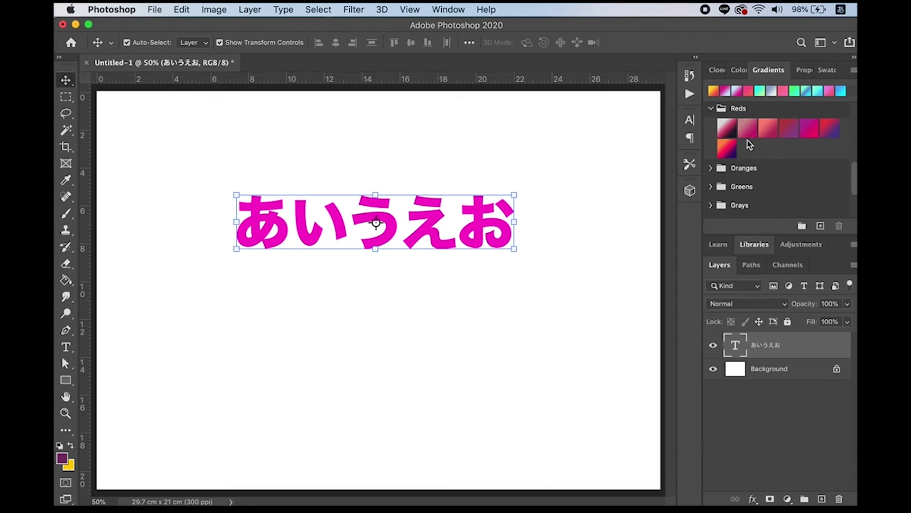
{"action": "scroll", "coordinate": [750, 145], "scroll_direction": "up", "scroll_amount": 5}
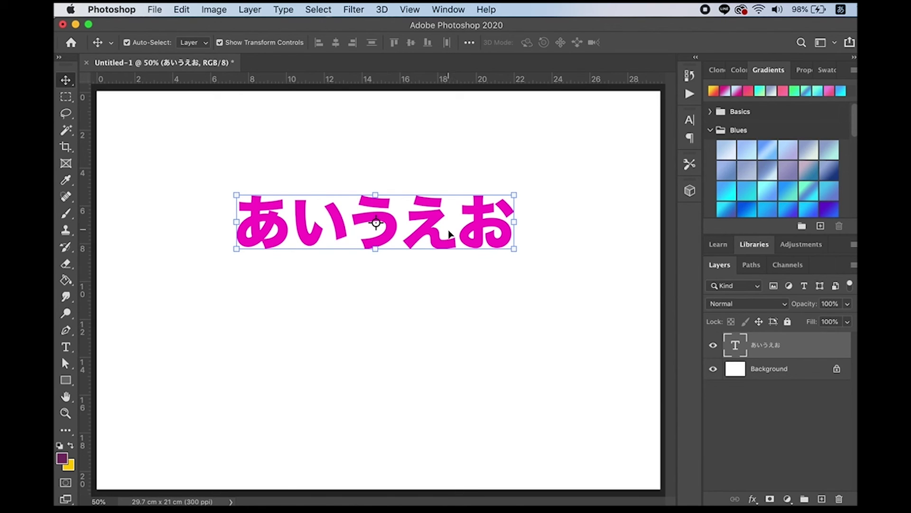
Deselect and reselect the あいうえお text layer, then scroll the Gradients panel.
{"action": "left_click", "coordinate": [484, 296]}
{"action": "left_click", "coordinate": [479, 227]}
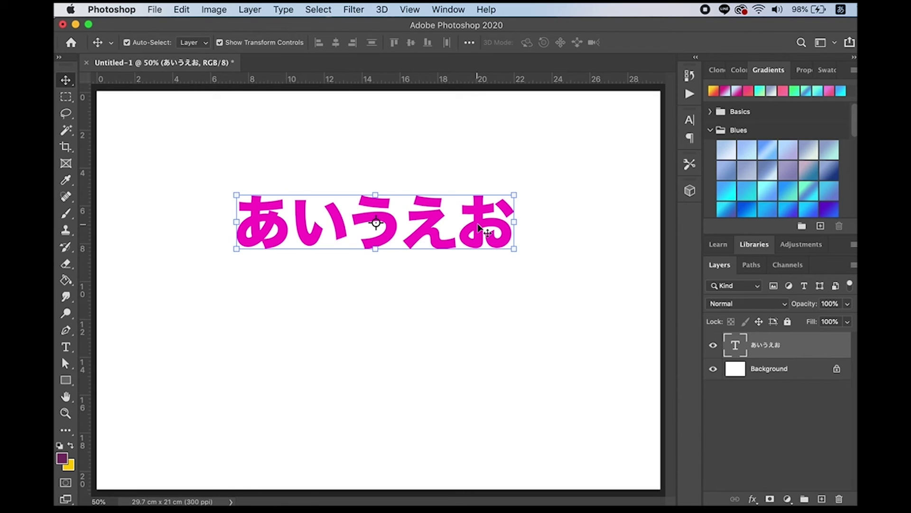
{"action": "left_click", "coordinate": [465, 311]}
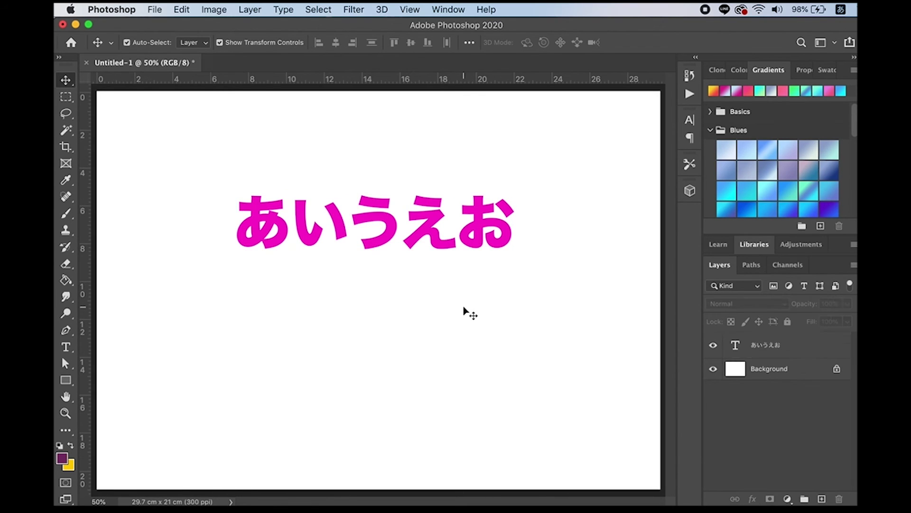
{"action": "left_click", "coordinate": [479, 225]}
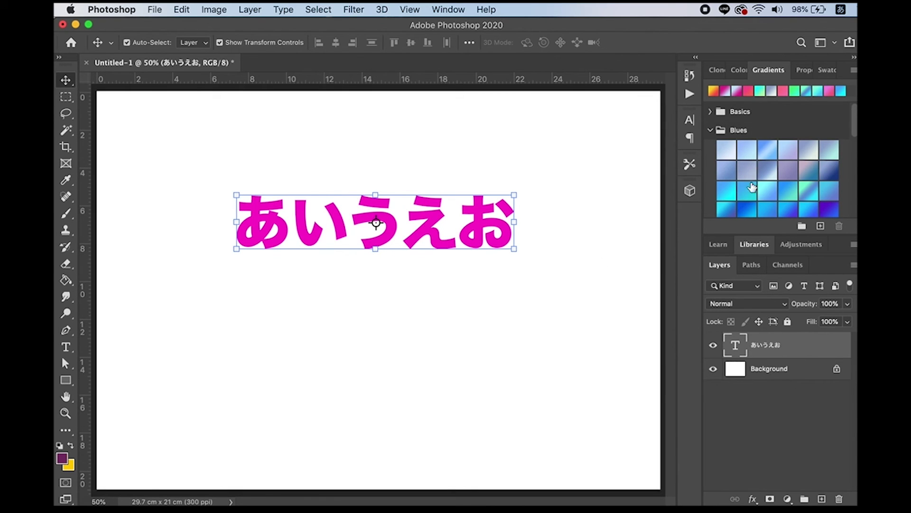
{"action": "scroll", "coordinate": [795, 201], "scroll_direction": "down", "scroll_amount": 2}
Apply Blues preset gradient overlays to the あいうえお text, ending on a light sky-blue fade.
{"action": "scroll", "coordinate": [795, 200], "scroll_direction": "down", "scroll_amount": 2}
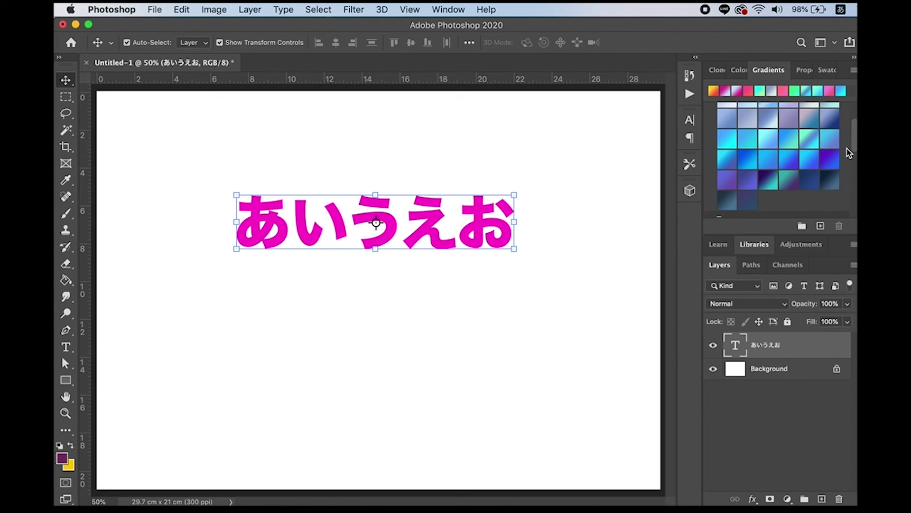
{"action": "left_click", "coordinate": [827, 161]}
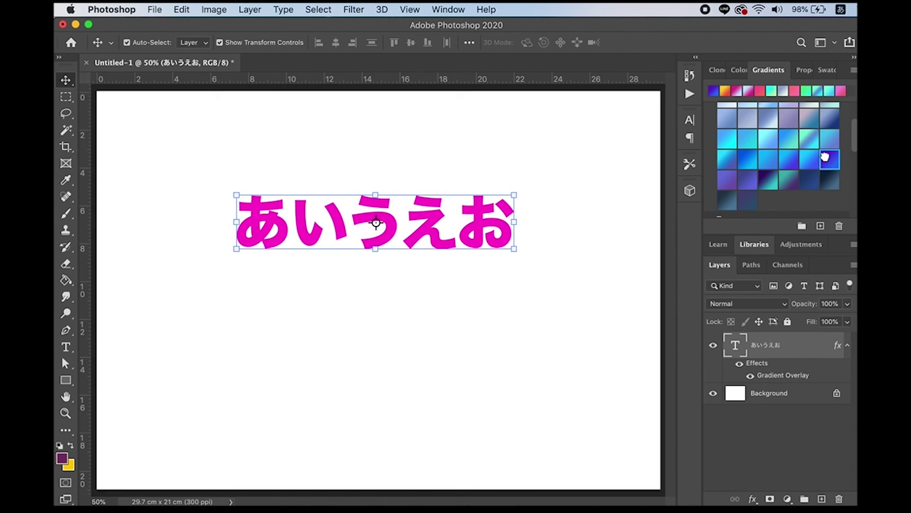
{"action": "left_click", "coordinate": [574, 173]}
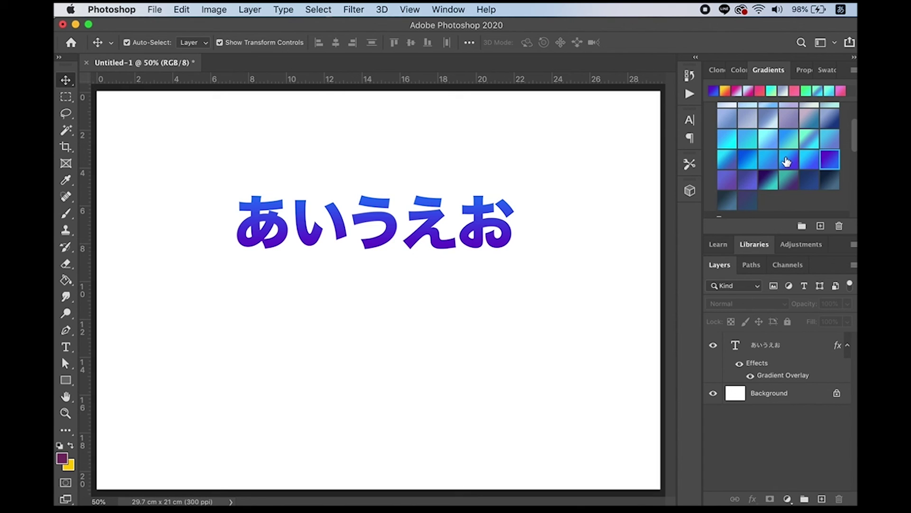
{"action": "left_click_drag", "start_coordinate": [787, 162], "coordinate": [507, 224]}
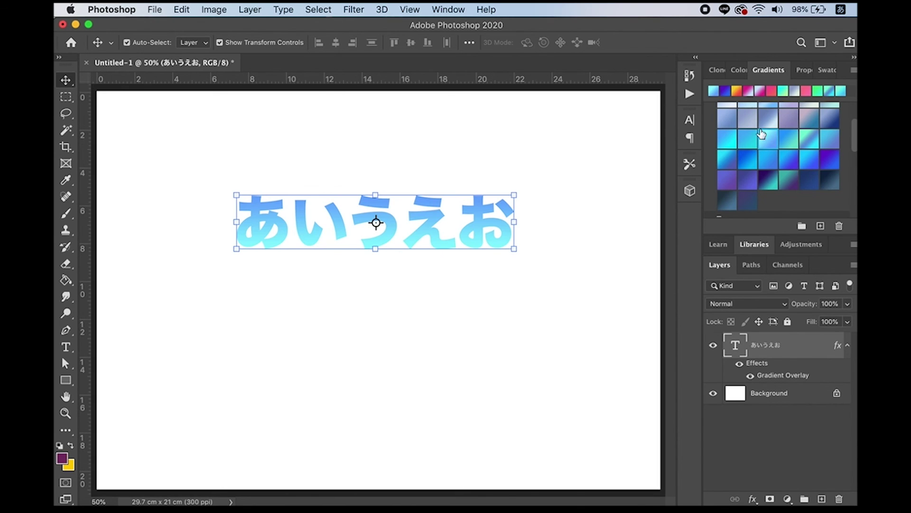
Try pink-magenta, grey-blue and pink gradients on the text, settling on teal-blue to mauve.
{"action": "left_click", "coordinate": [748, 92]}
{"action": "left_click", "coordinate": [789, 91]}
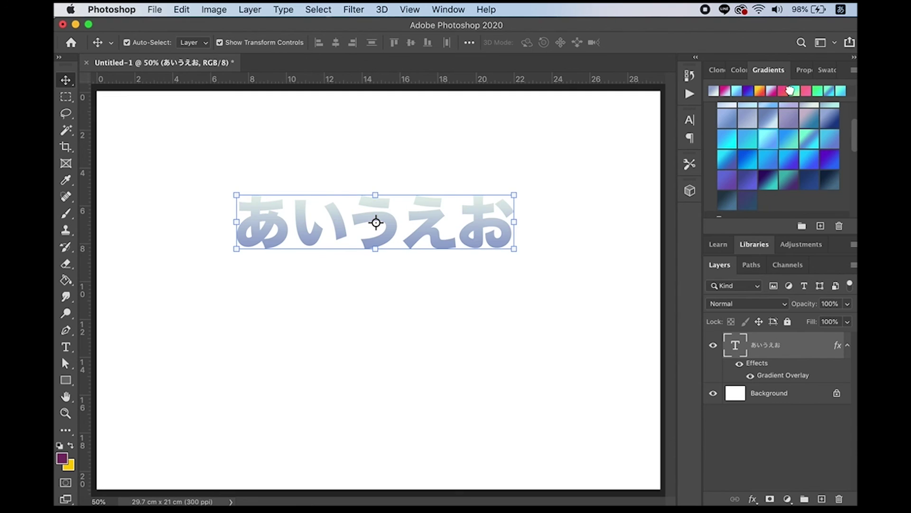
{"action": "left_click", "coordinate": [806, 91]}
{"action": "left_click", "coordinate": [809, 118]}
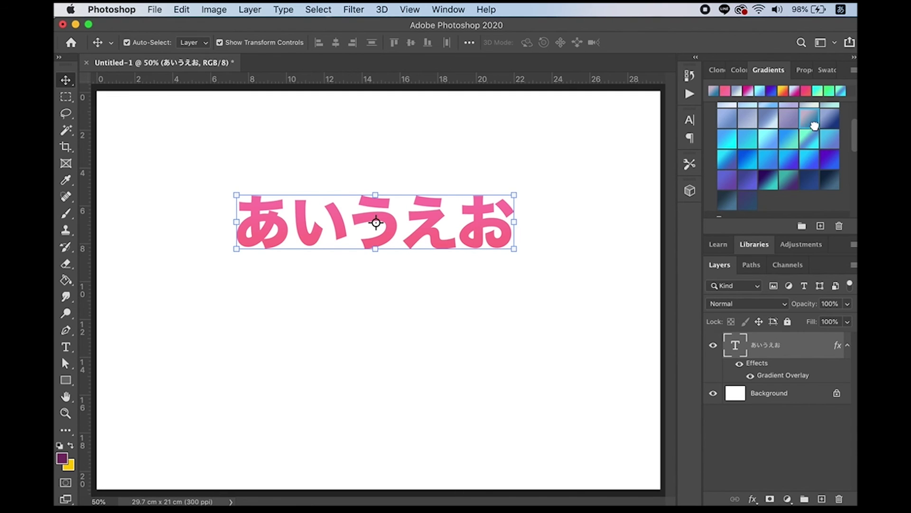
{"action": "left_click", "coordinate": [597, 308]}
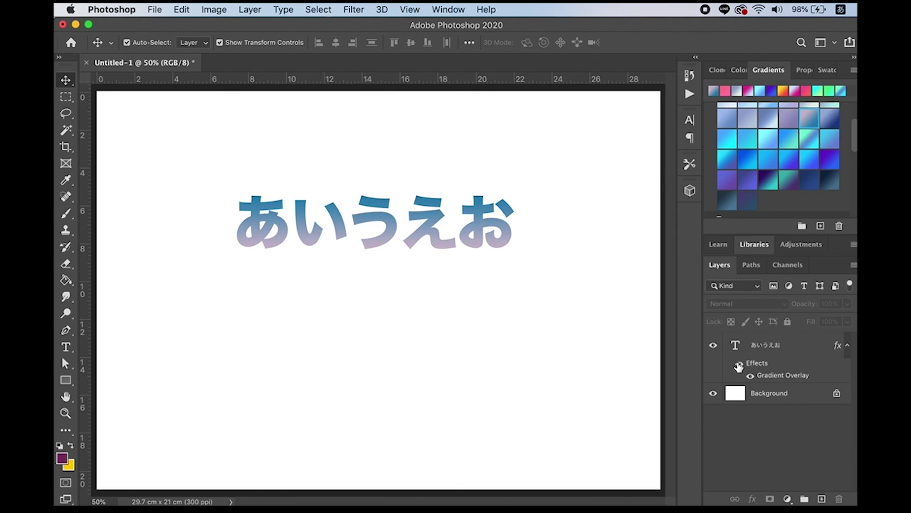
{"action": "left_click", "coordinate": [740, 365]}
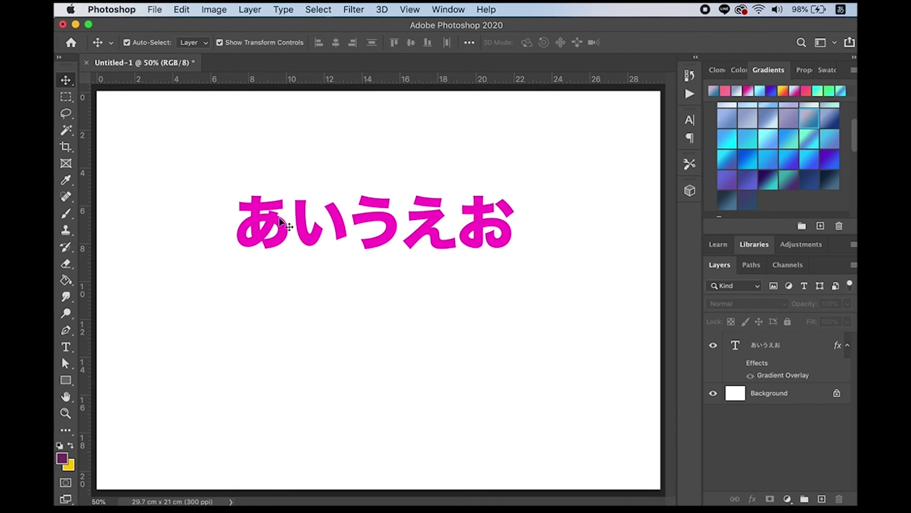
{"action": "left_click", "coordinate": [737, 373]}
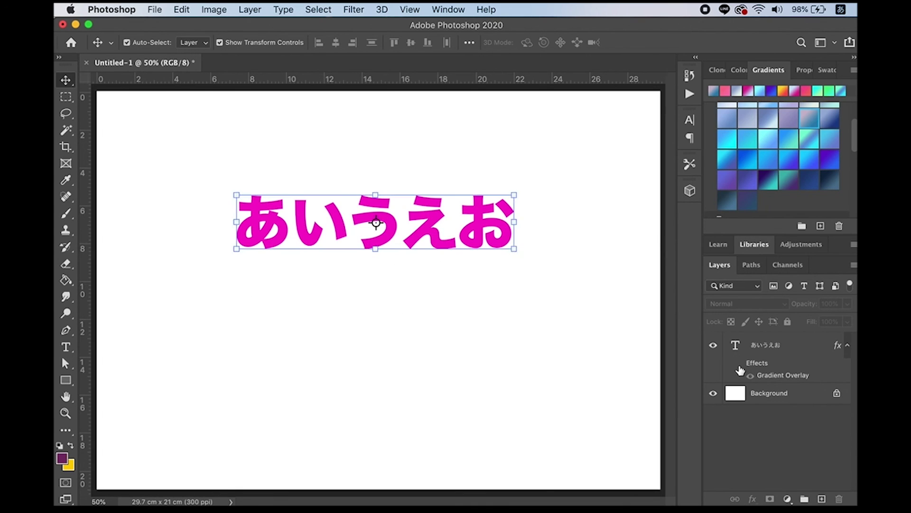
{"action": "left_click", "coordinate": [735, 374]}
{"action": "left_click", "coordinate": [740, 364]}
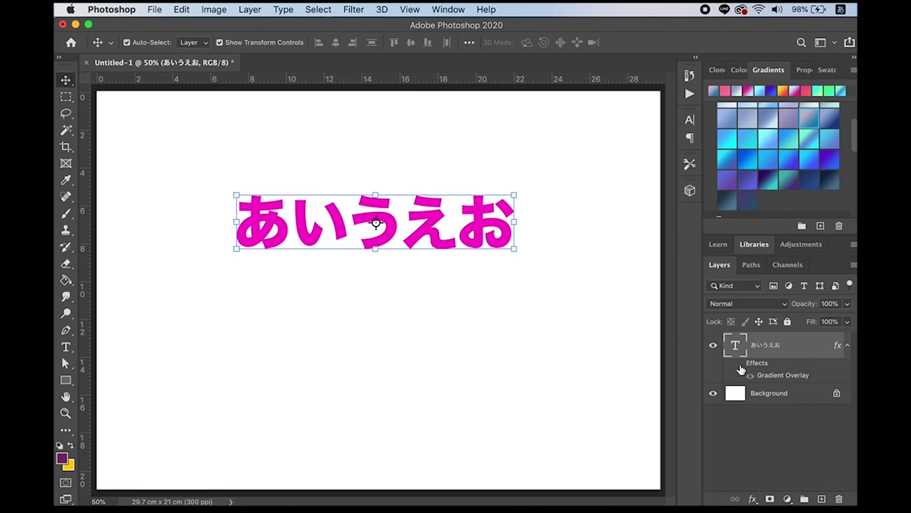
{"action": "left_click", "coordinate": [740, 364]}
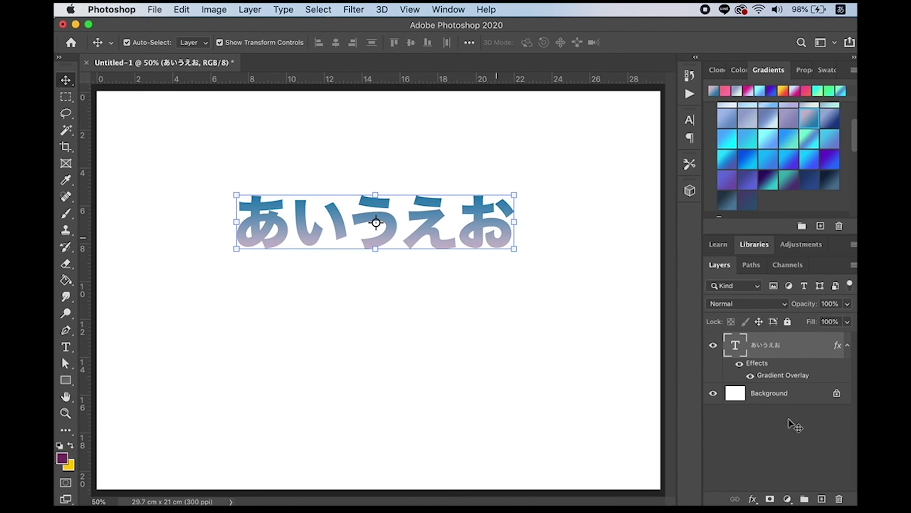
{"action": "left_click", "coordinate": [739, 364]}
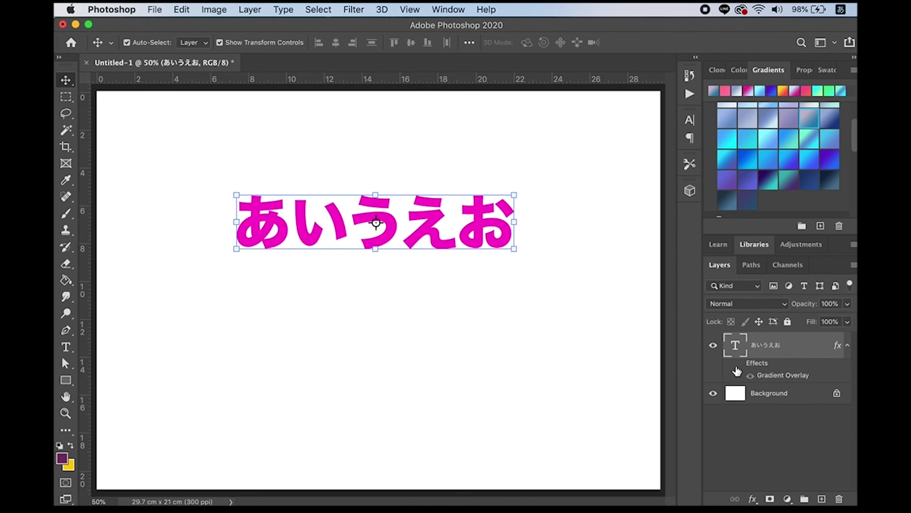
{"action": "left_click", "coordinate": [740, 364]}
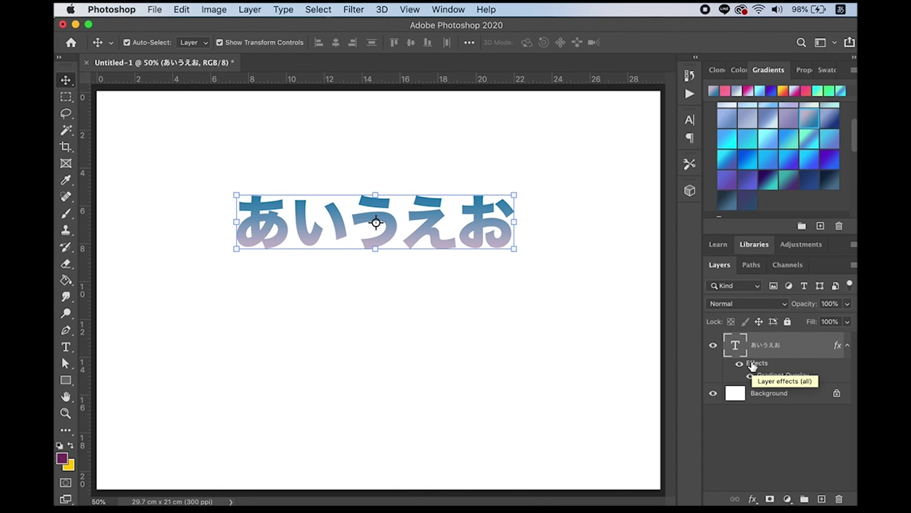
Delete the blue-to-mauve gradient overlay, then drag a blue-grey gradient onto the あいうえお layer.
{"action": "mouse_move", "coordinate": [753, 368]}
{"action": "left_mouse_down"}
{"action": "mouse_move", "coordinate": [769, 369]}
{"action": "mouse_move", "coordinate": [842, 498]}
{"action": "left_mouse_up"}
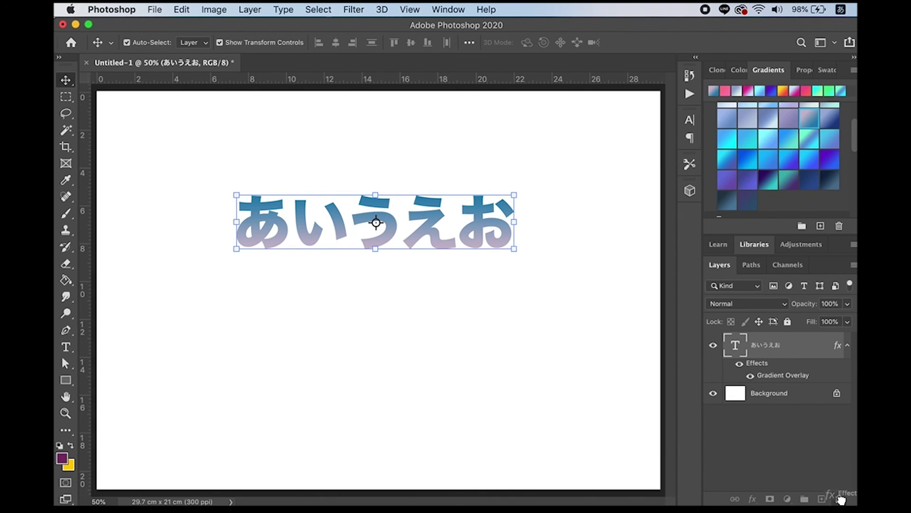
{"action": "left_click_drag", "start_coordinate": [841, 498], "coordinate": [838, 498]}
{"action": "left_click", "coordinate": [577, 160]}
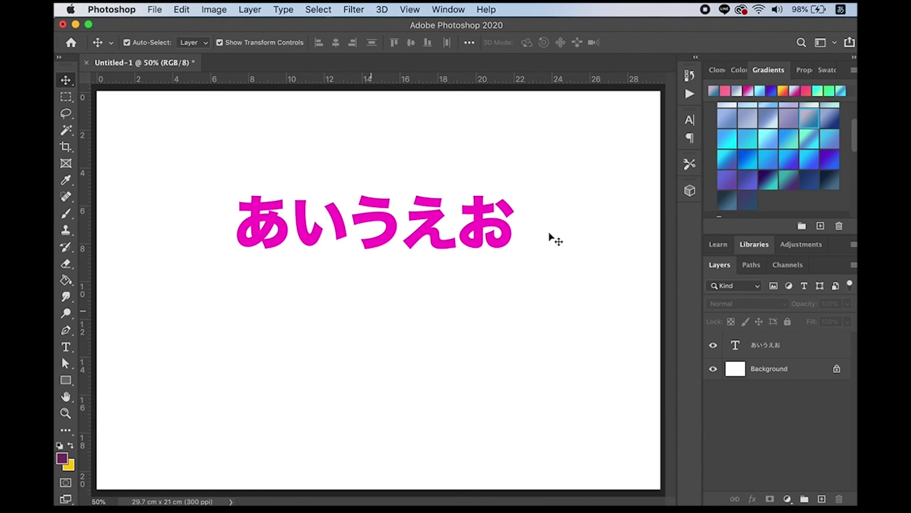
{"action": "left_click", "coordinate": [782, 354]}
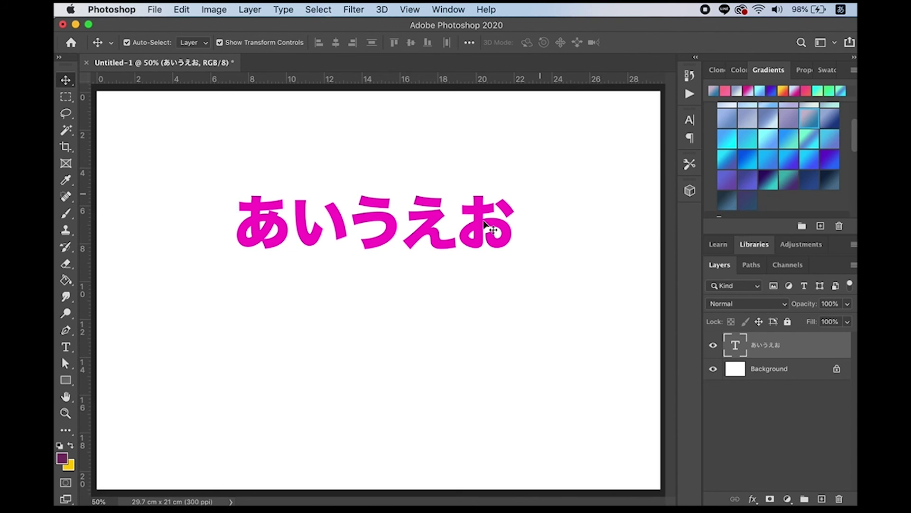
{"action": "left_click_drag", "start_coordinate": [728, 93], "coordinate": [375, 223]}
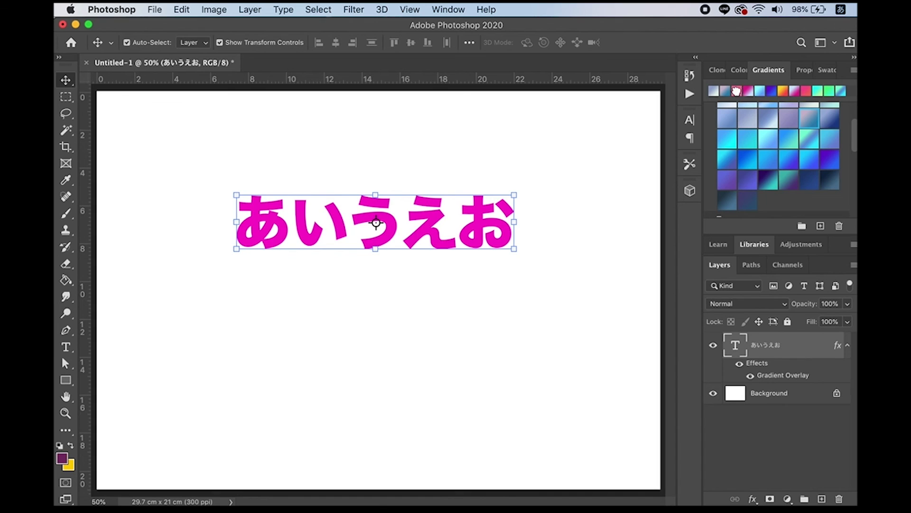
{"action": "key", "text": "ctrl+z"}
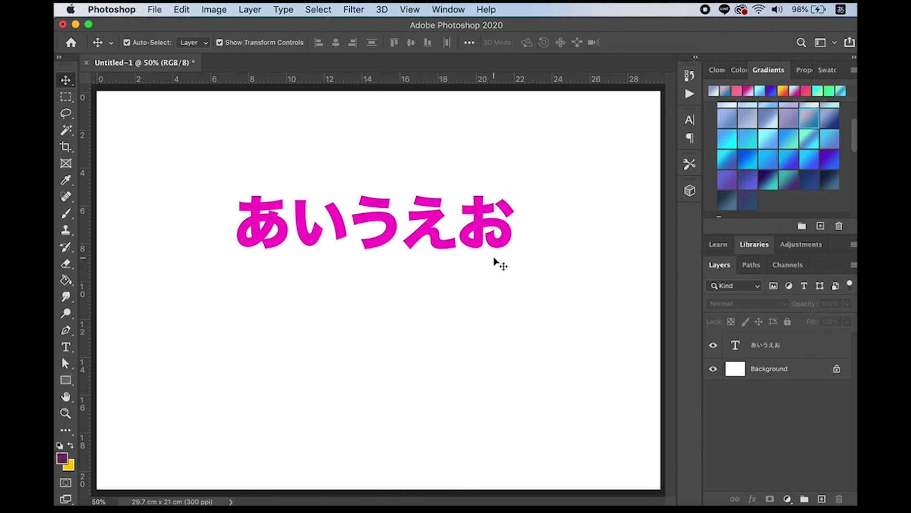
{"action": "left_click_drag", "start_coordinate": [500, 246], "coordinate": [486, 277]}
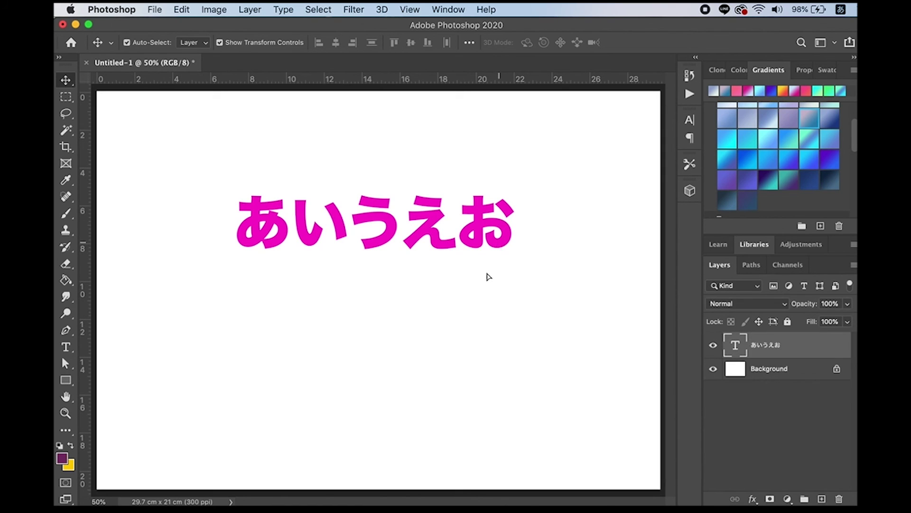